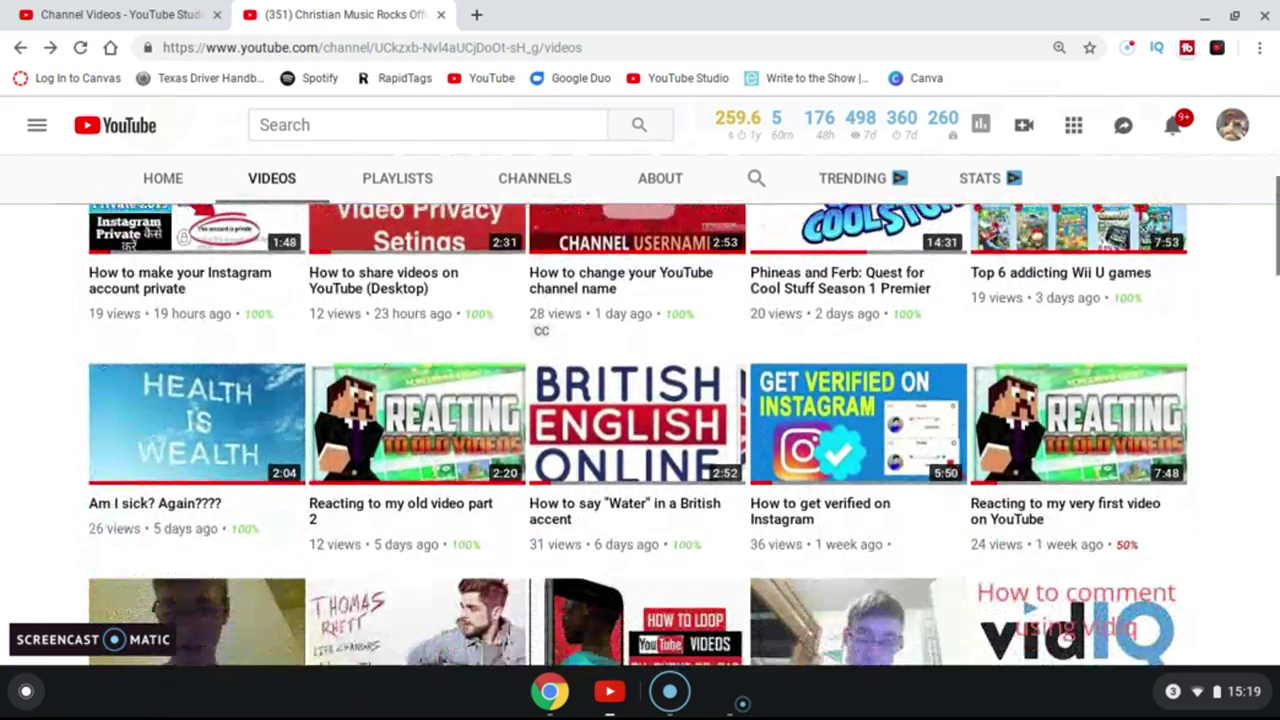
- Look through the channel's uploaded videos for the one about making Google the homepage in Google Chrome
scroll(640, 430, "up", 1)
scroll(640, 430, "down", 4)
scroll(640, 430, "down", 1)
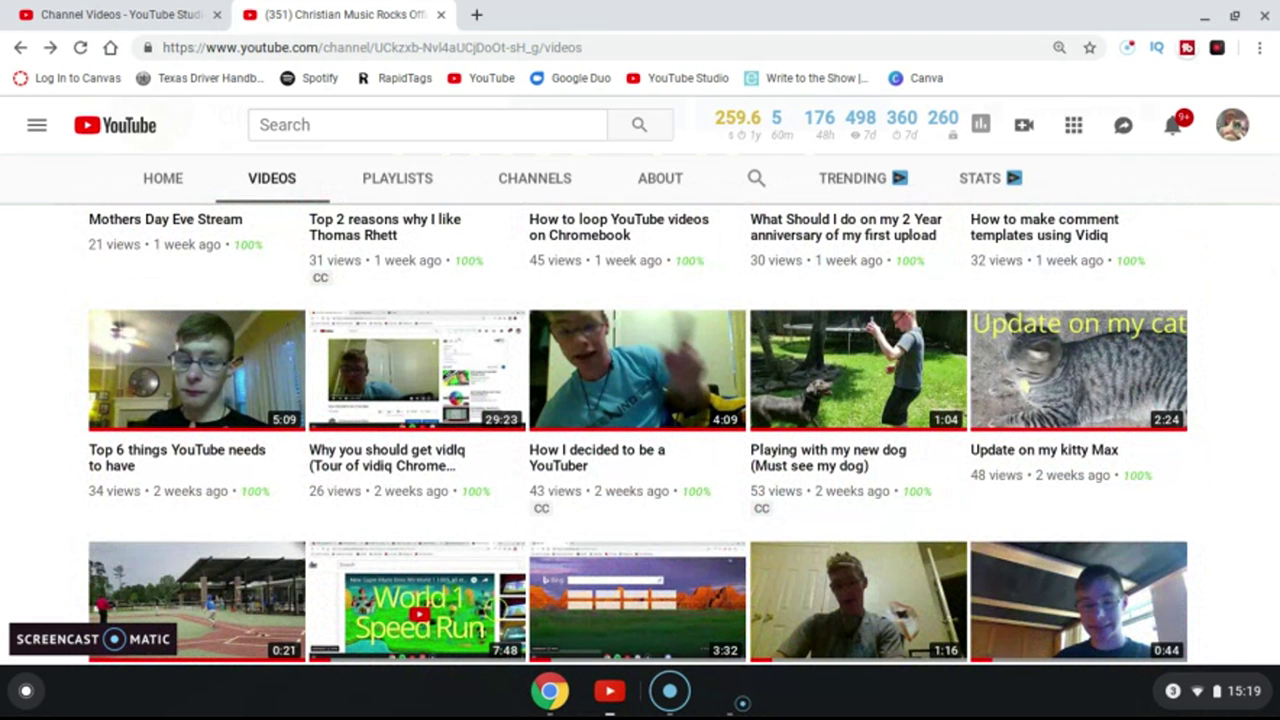
scroll(640, 430, "down", 1)
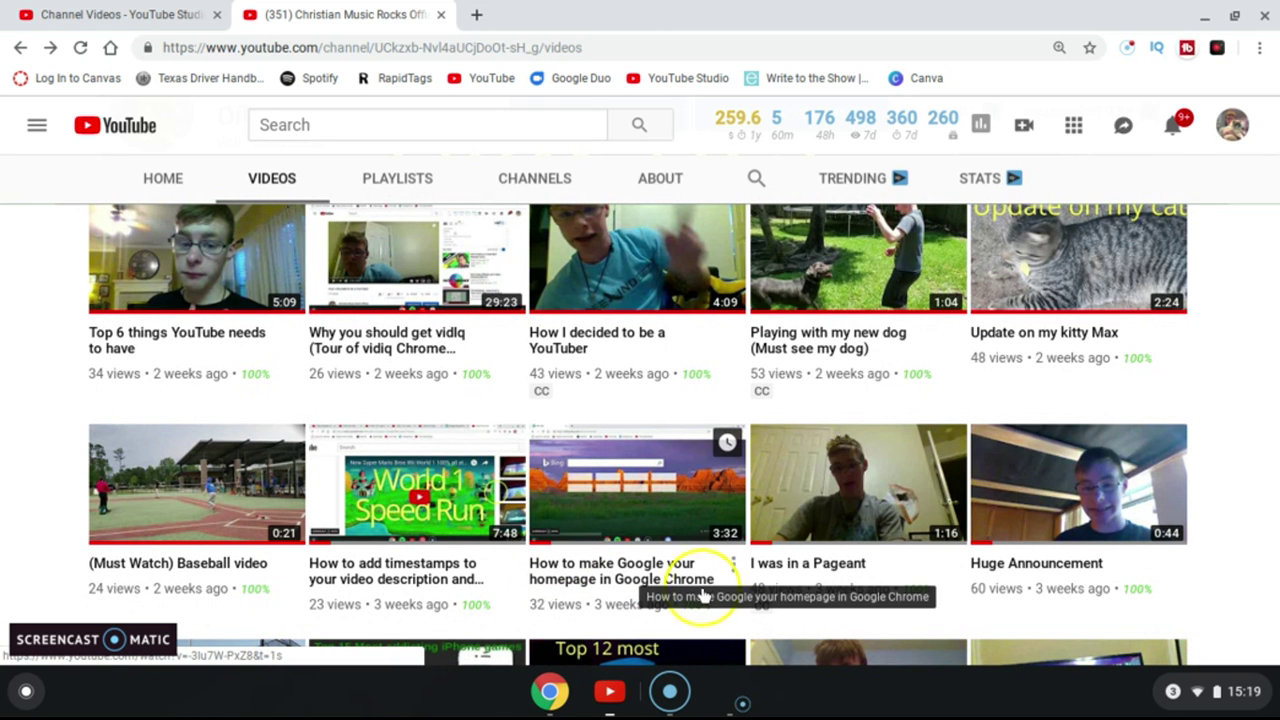
- Open canva.com in a new browser tab
left_click(477, 13)
type("ho")
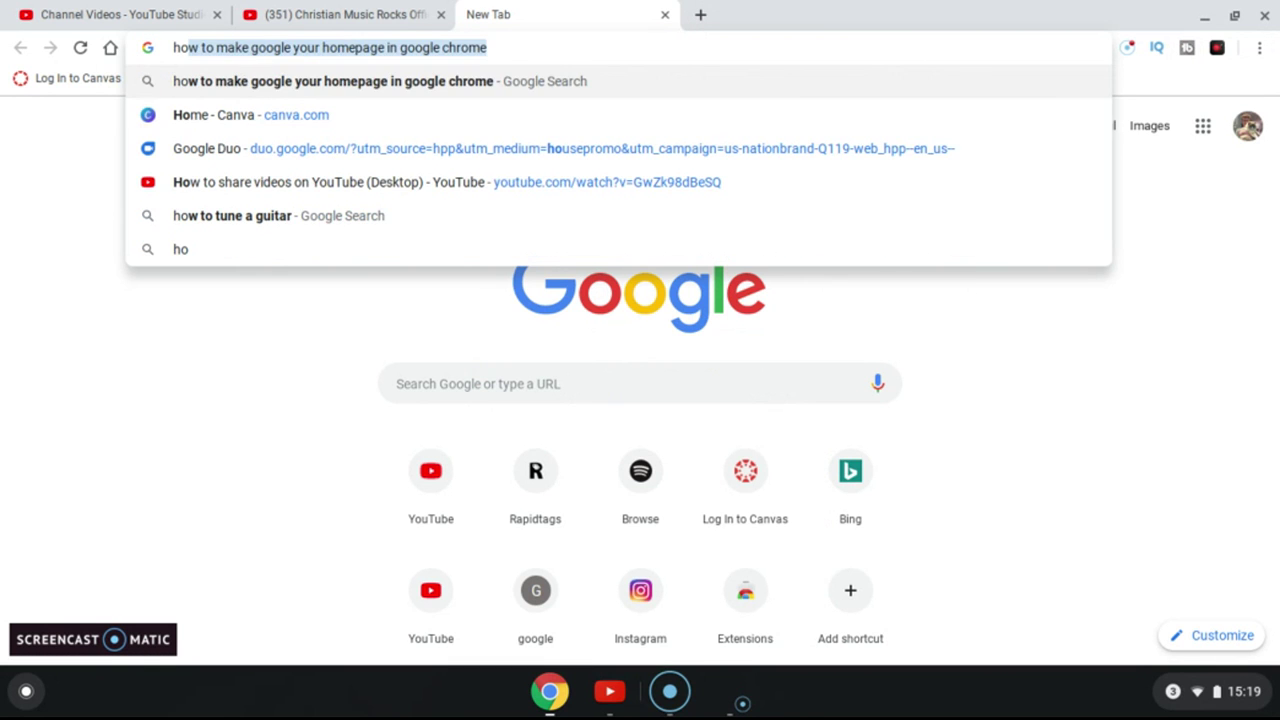
key("BackSpace")
key("BackSpace")
key("BackSpace")
type("canva.com")
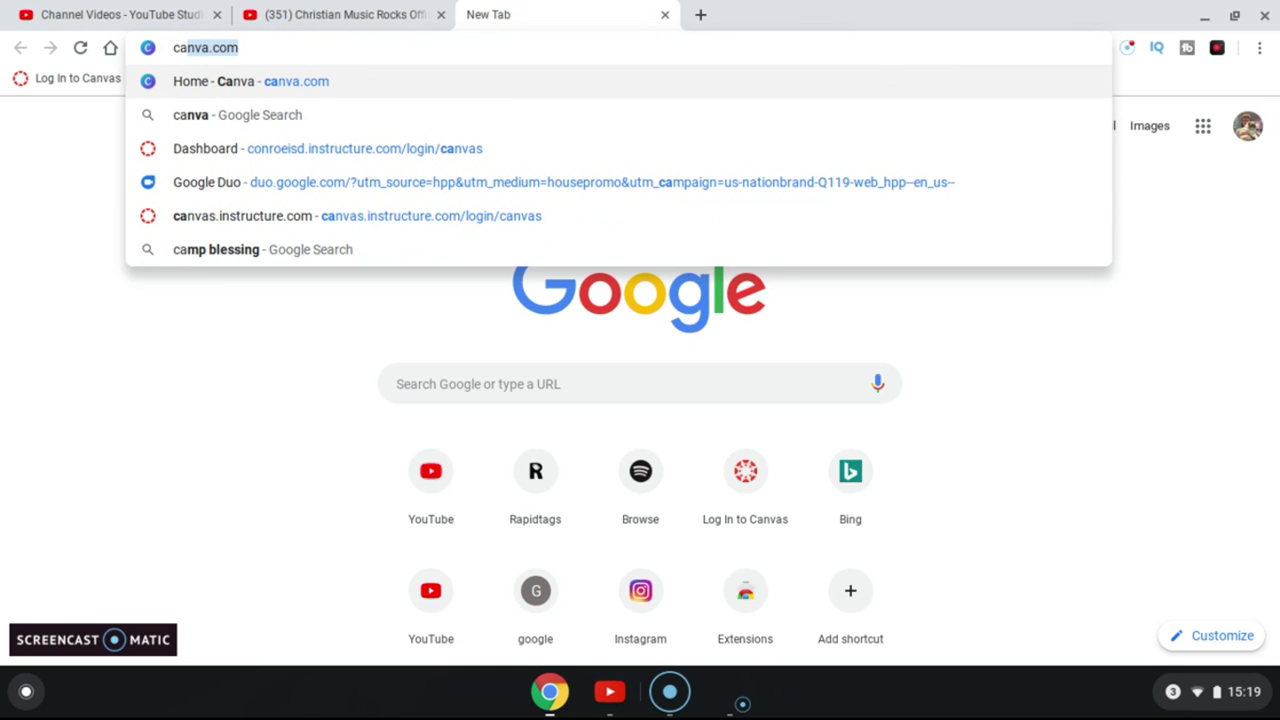
key("Return")
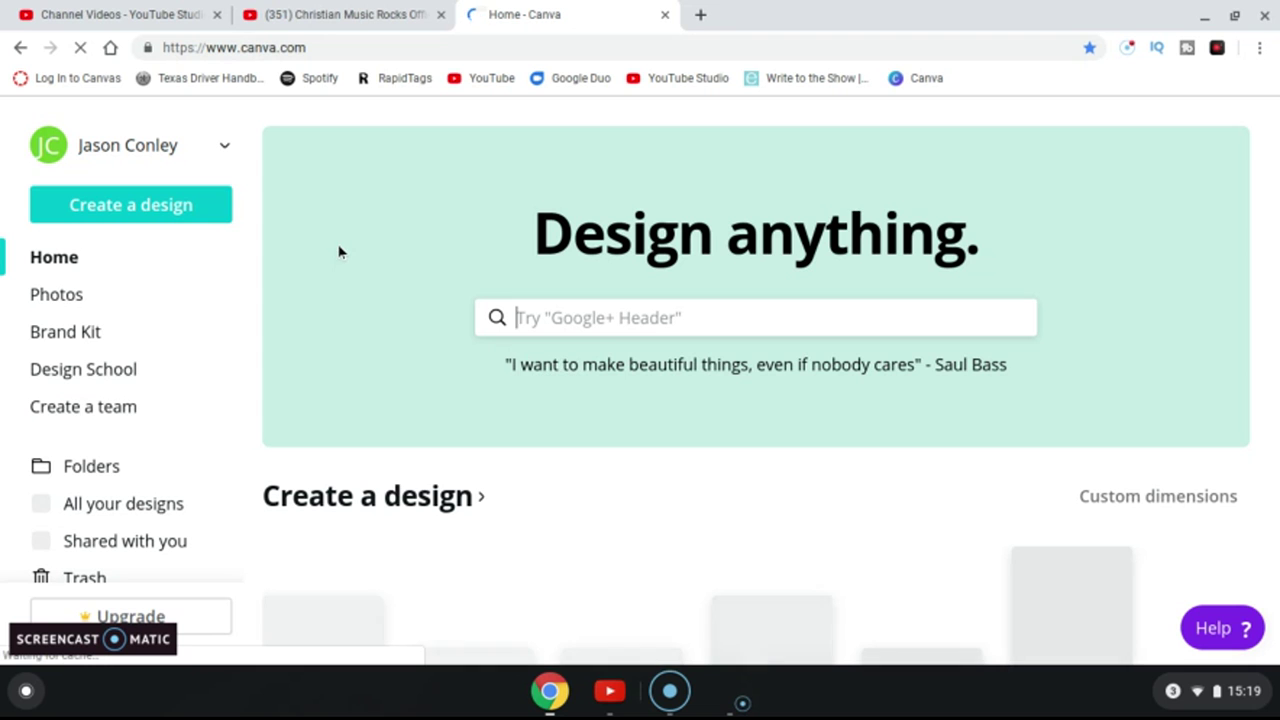
- Find the YouTube Thumbnail design type (1280 × 720 px) and create a blank design from it
type("youtube")
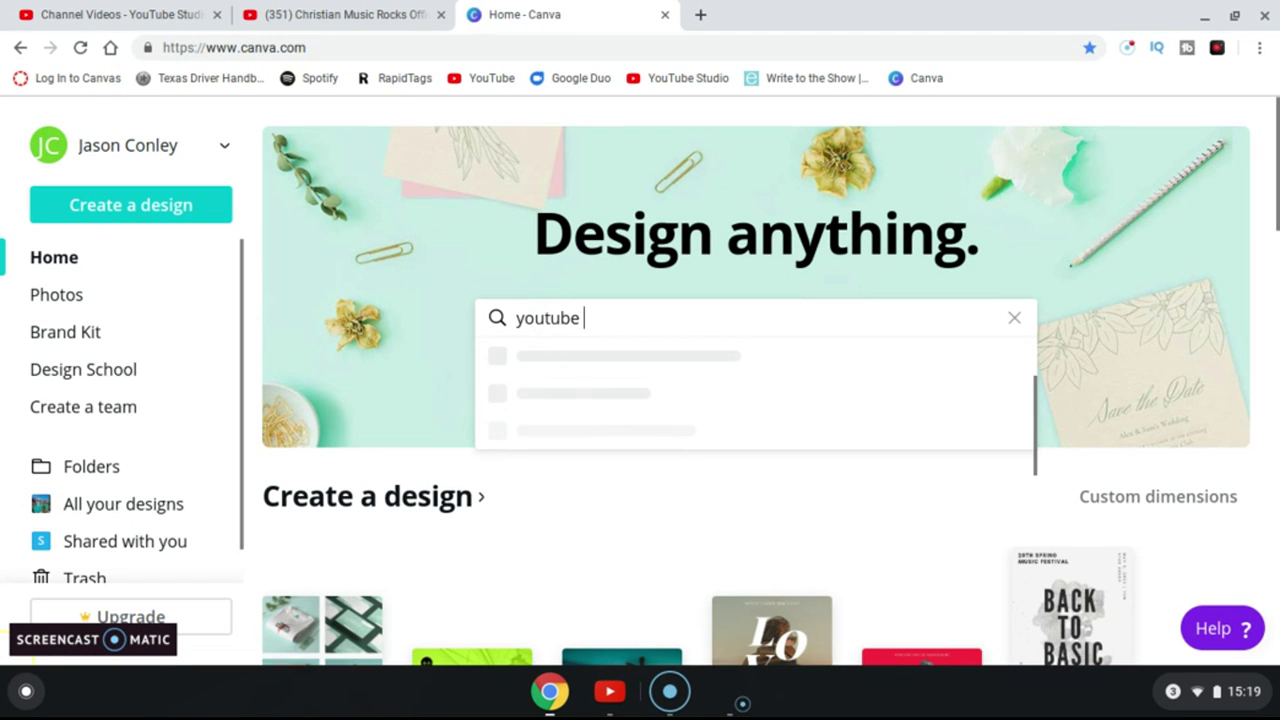
type(" thu")
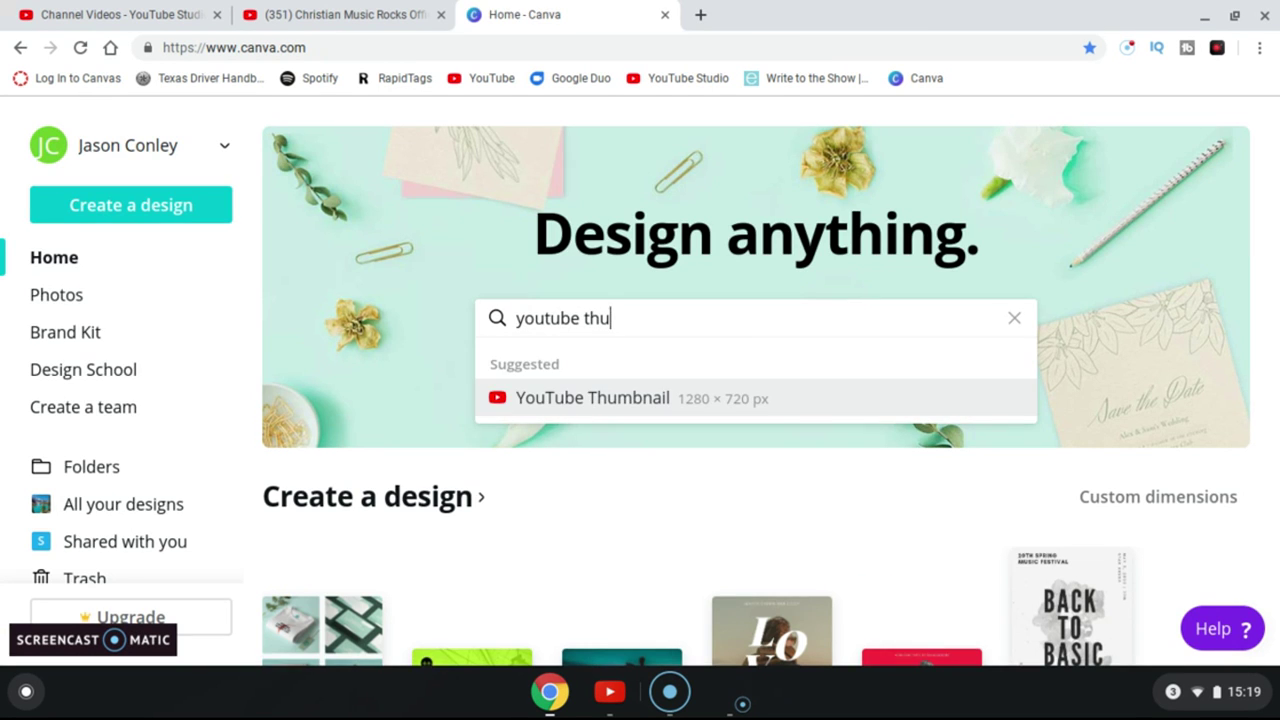
key("Return")
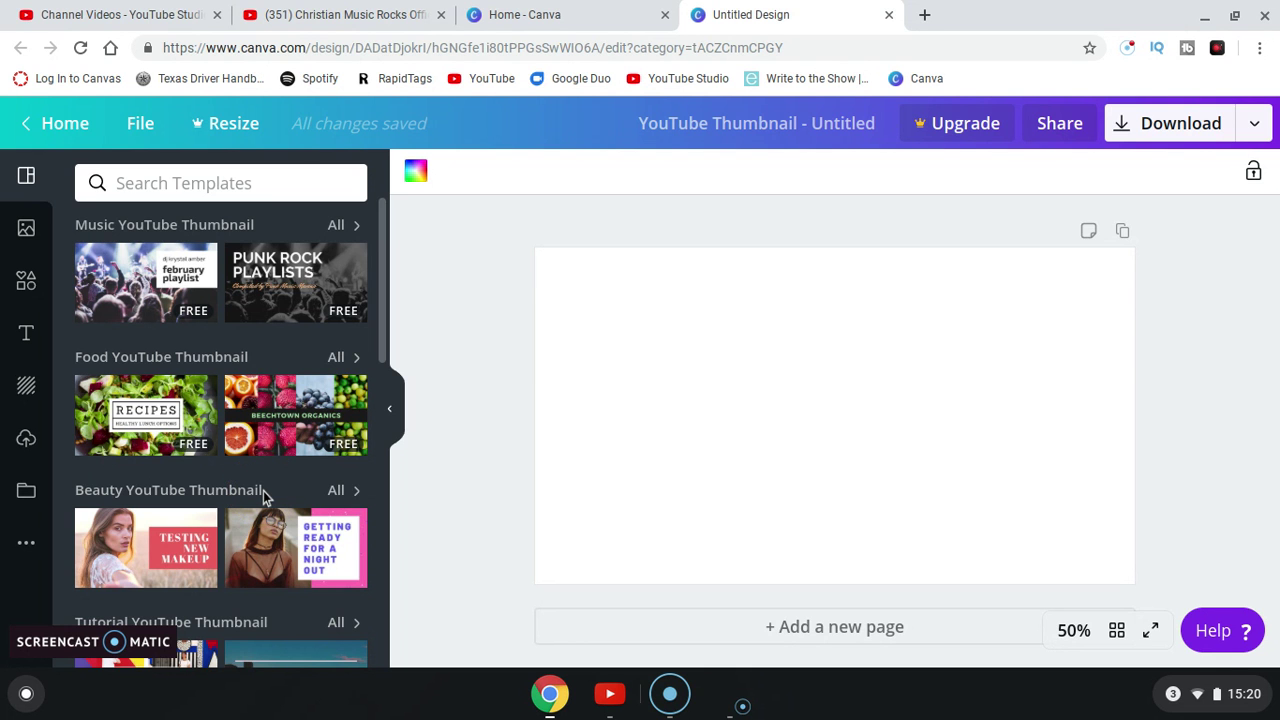
- Browse the YouTube thumbnail templates and apply The Canadian Rockies template to the blank page
scroll(263, 491, "down", 3)
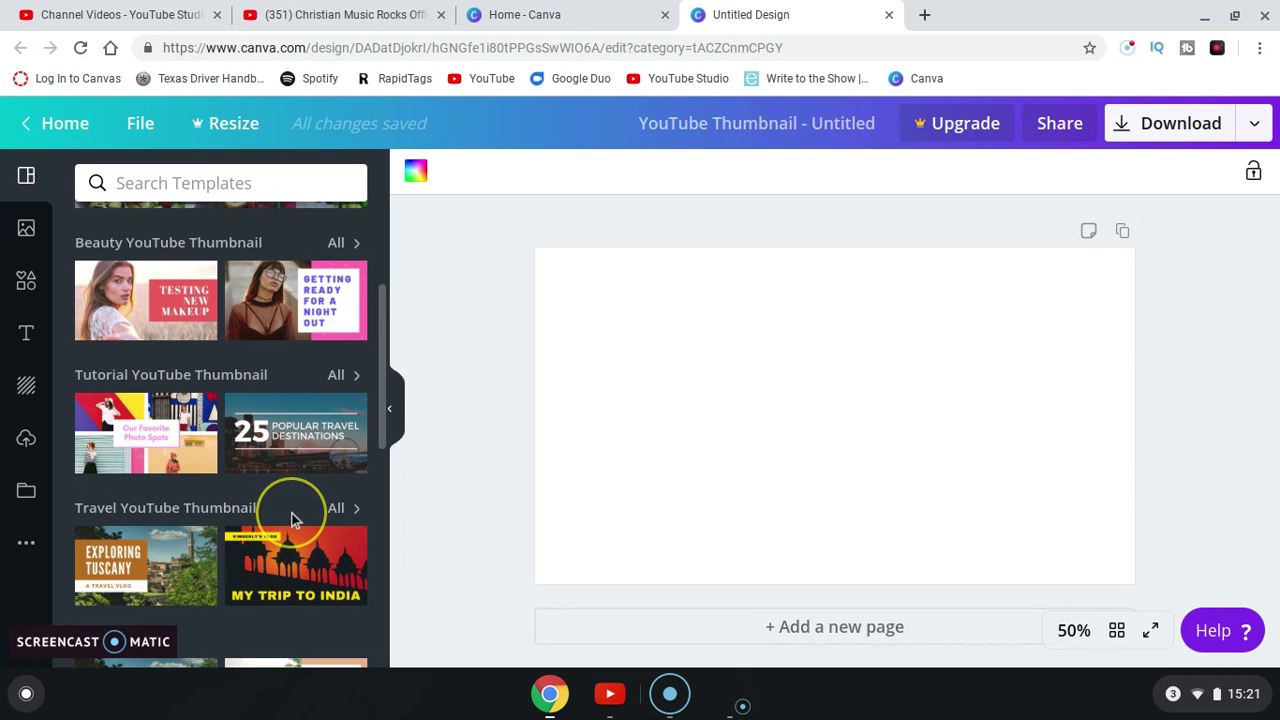
scroll(290, 550, "down", 2)
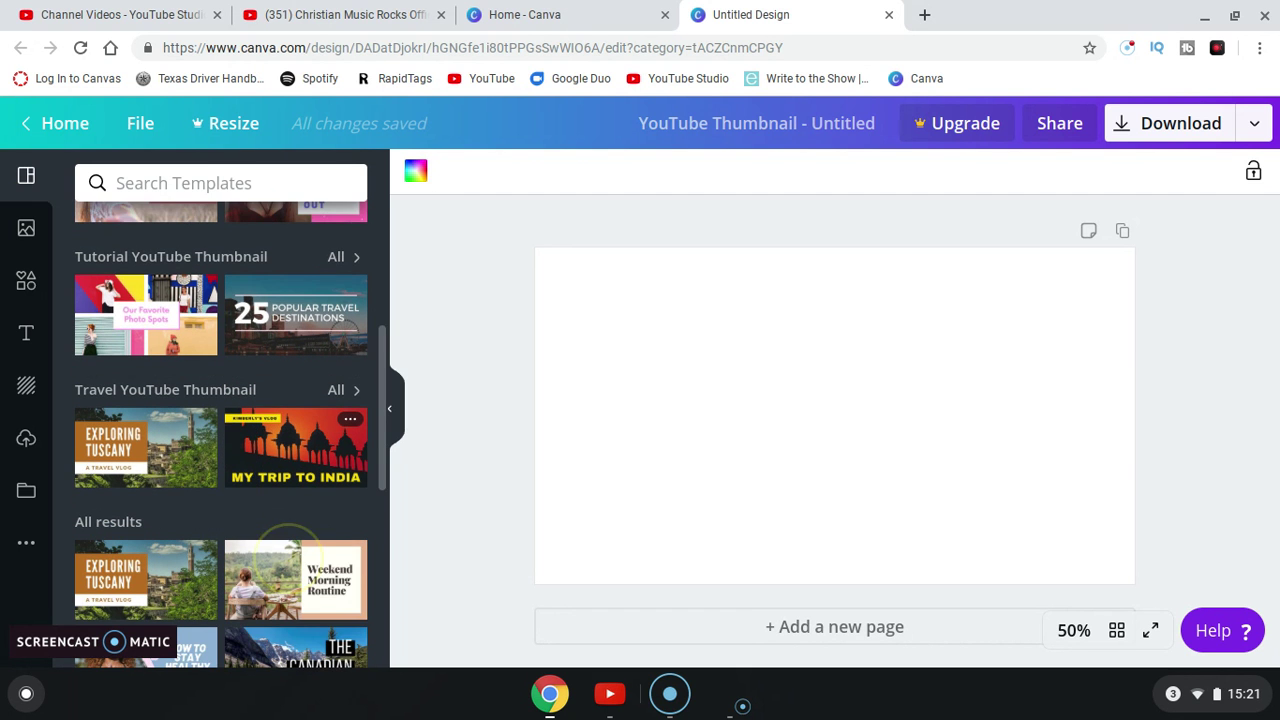
scroll(220, 430, "down", 3)
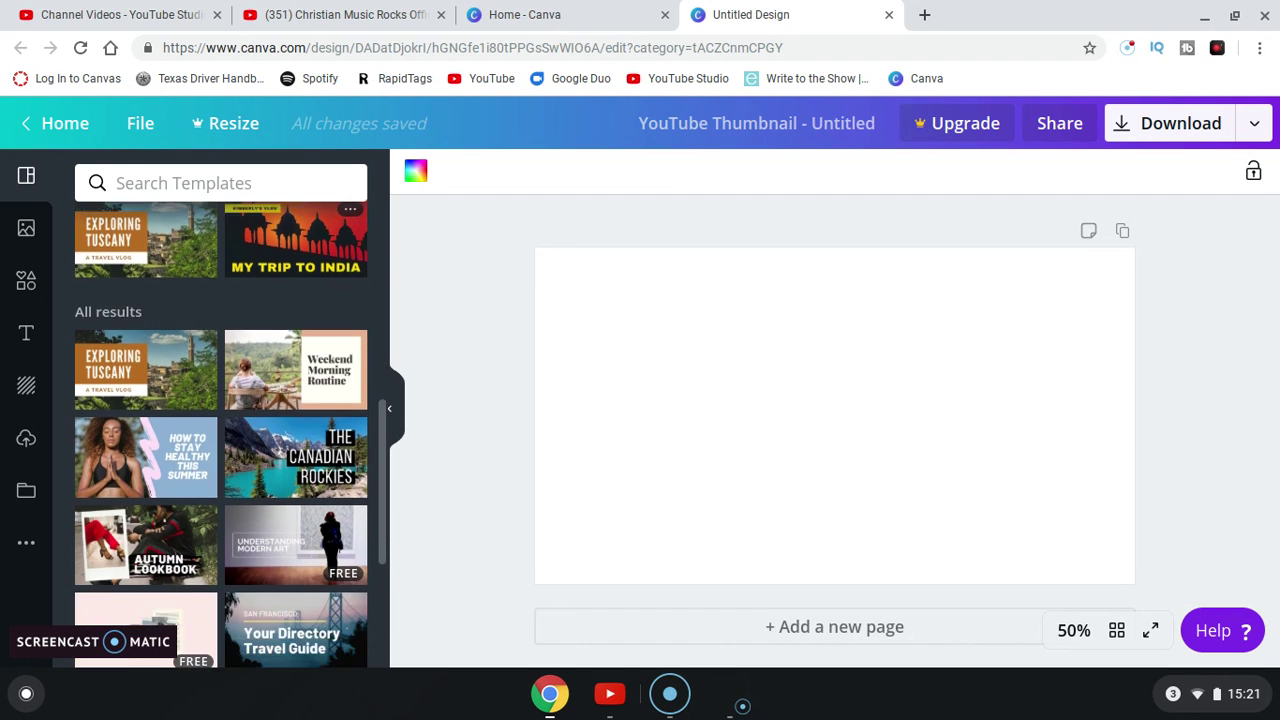
scroll(220, 430, "up", 2)
scroll(220, 430, "down", 1)
scroll(220, 430, "down", 4)
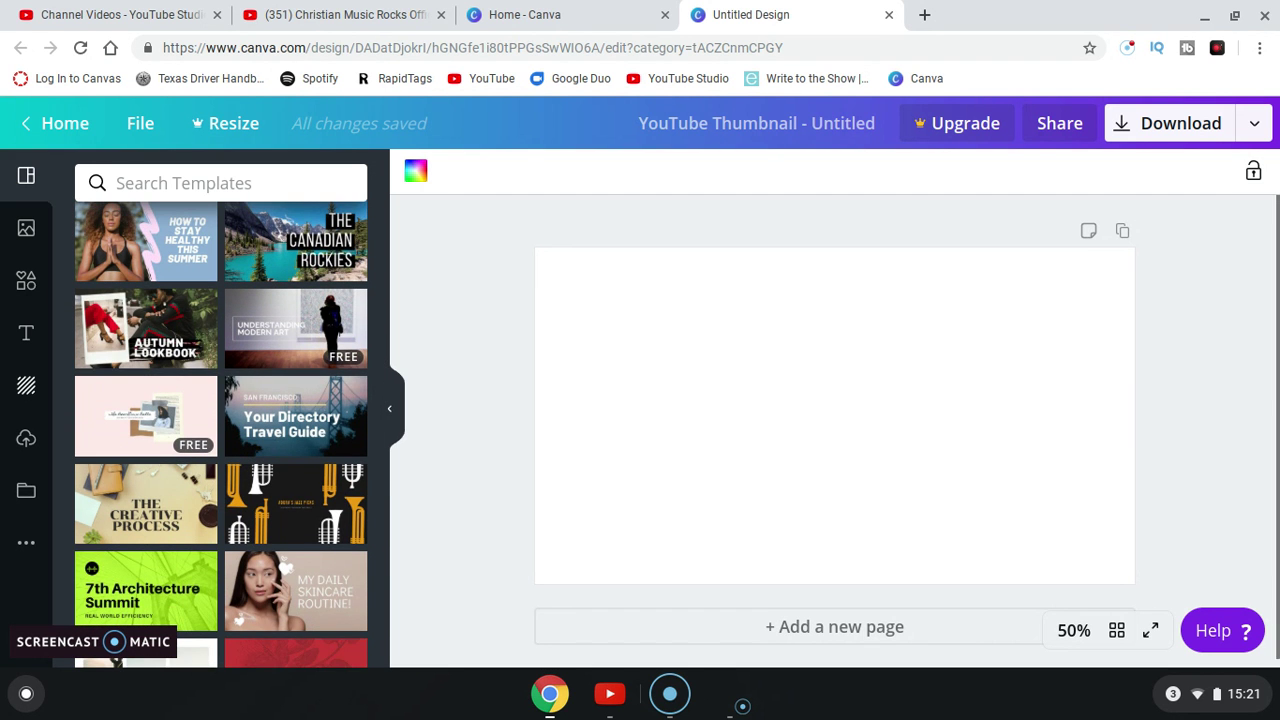
scroll(220, 430, "up", 5)
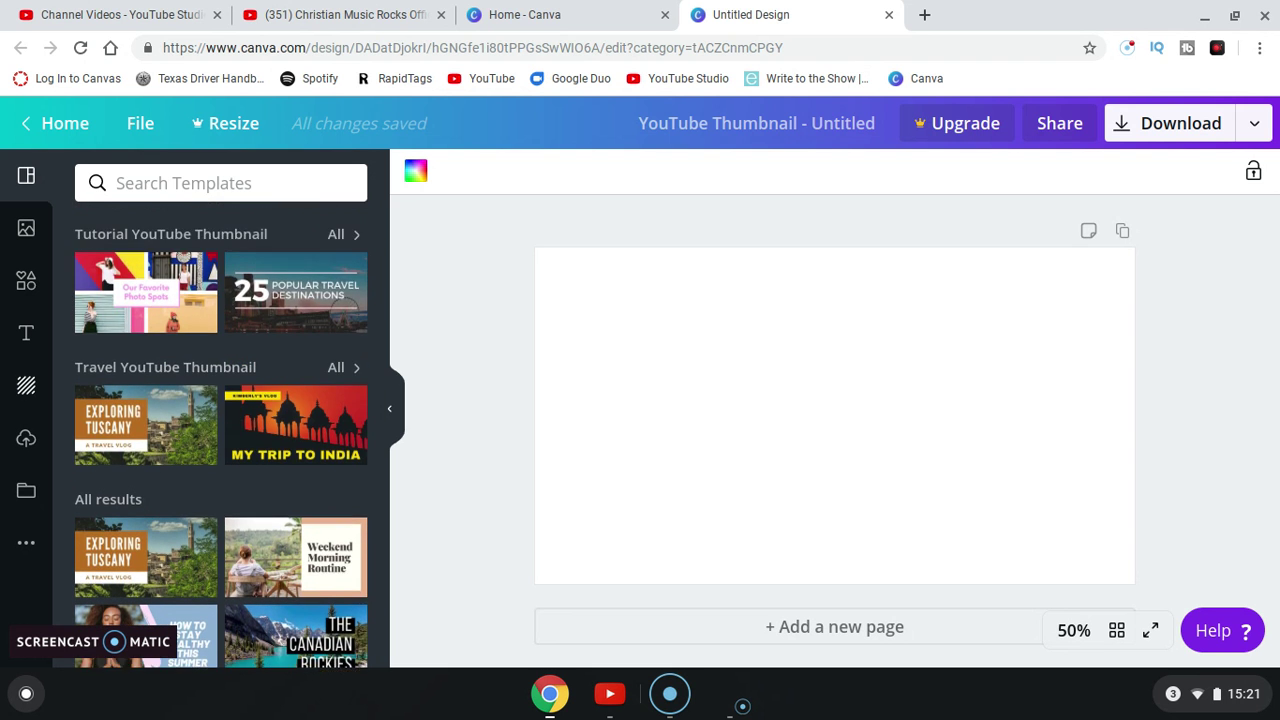
scroll(220, 430, "down", 3)
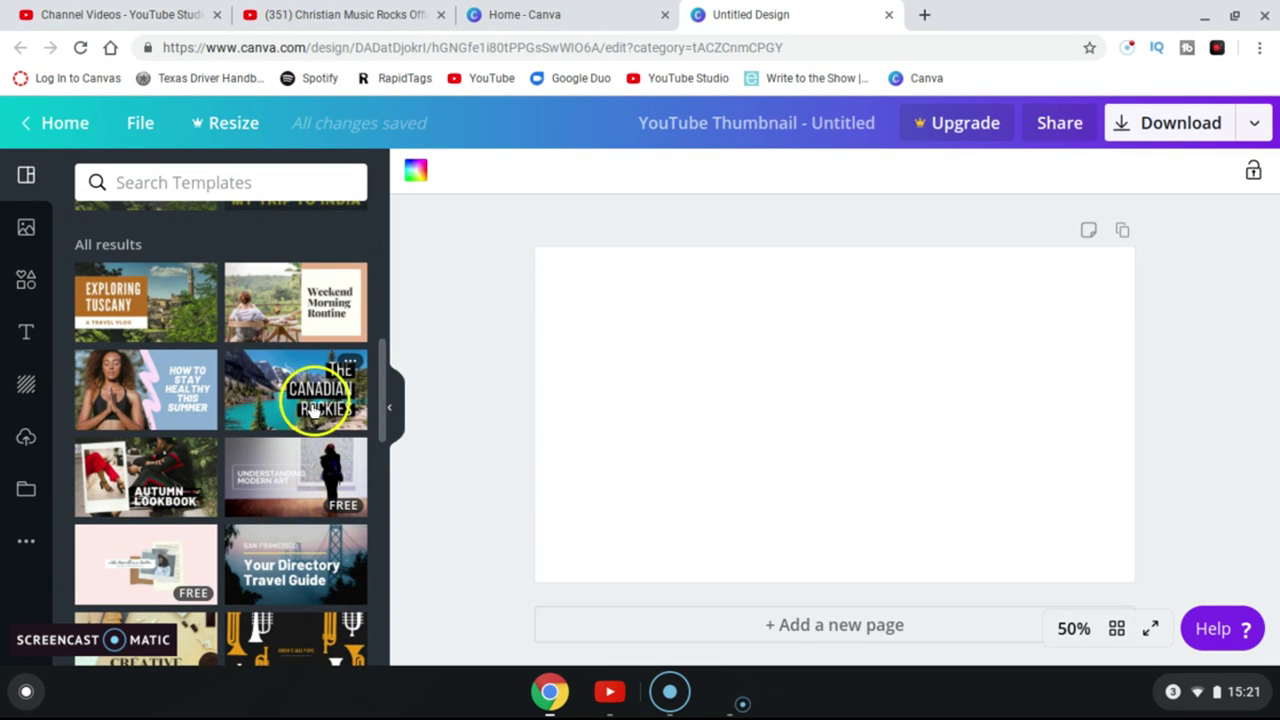
left_click(265, 368)
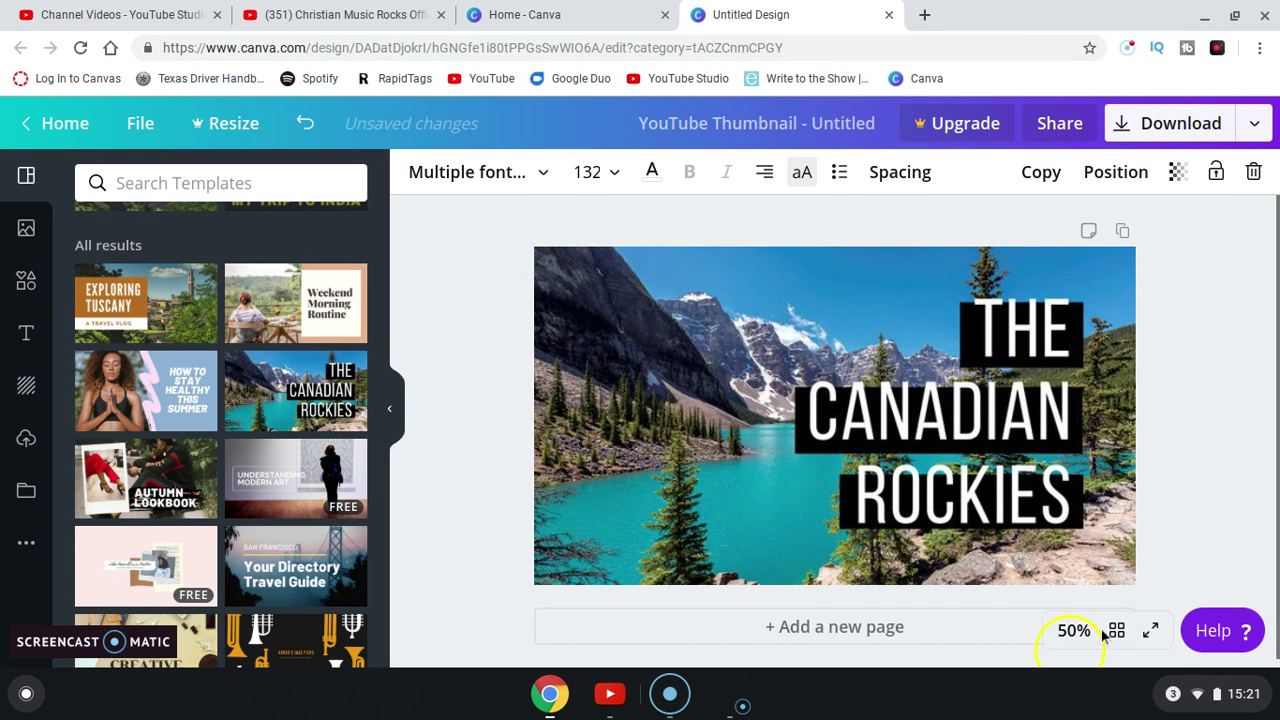
- Delete the template's title text, its three black boxes and the mountain lake background photo from the page
double_click(1045, 497)
left_click(803, 535)
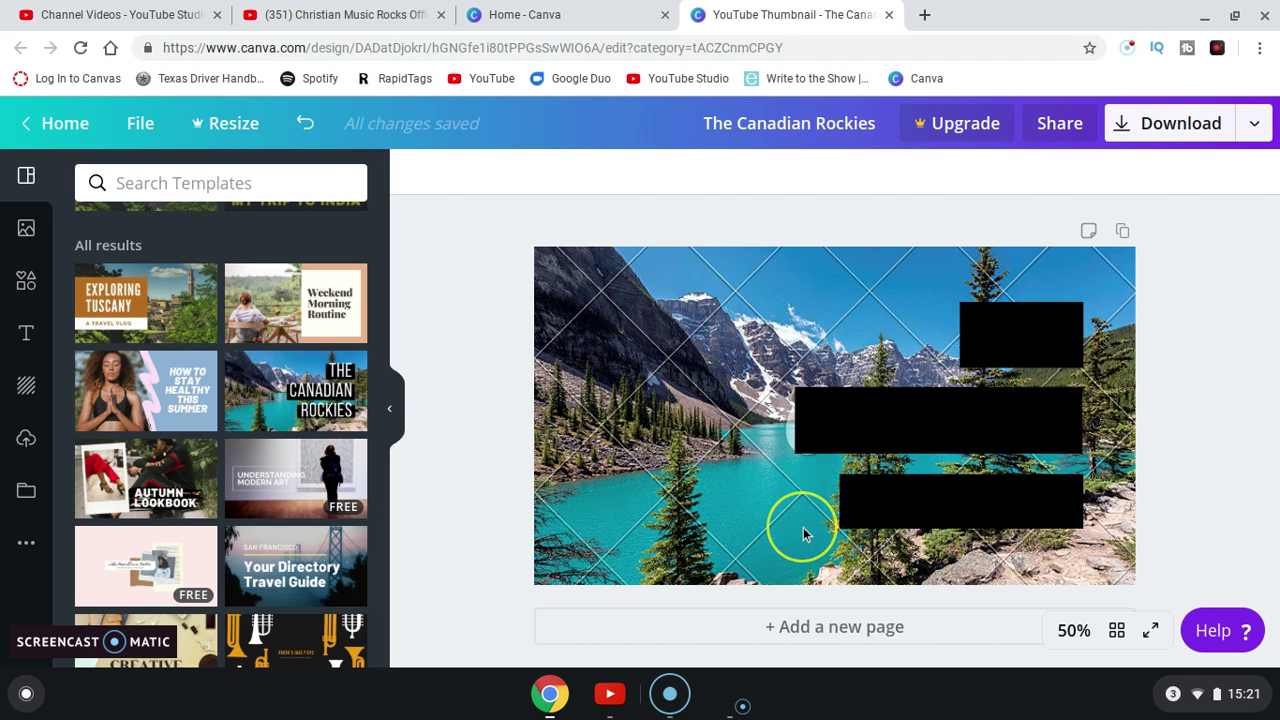
left_click(1008, 326)
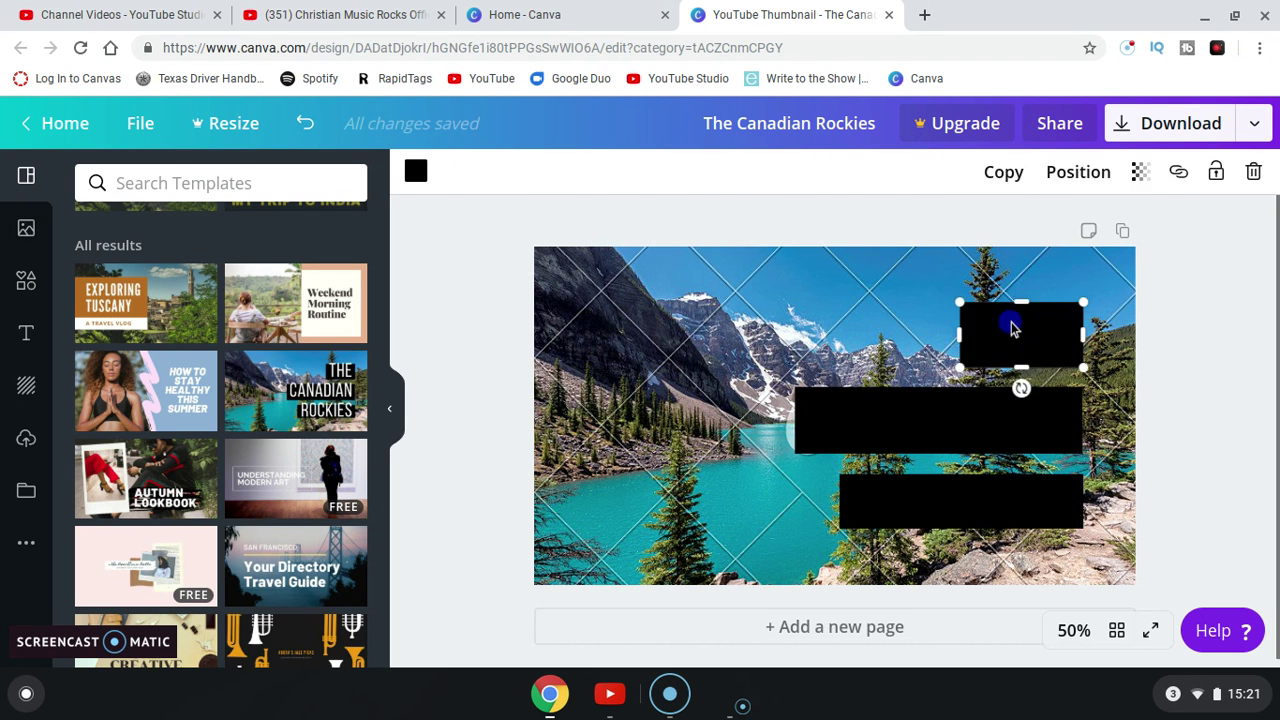
key("Delete")
left_click(966, 404)
key("Delete")
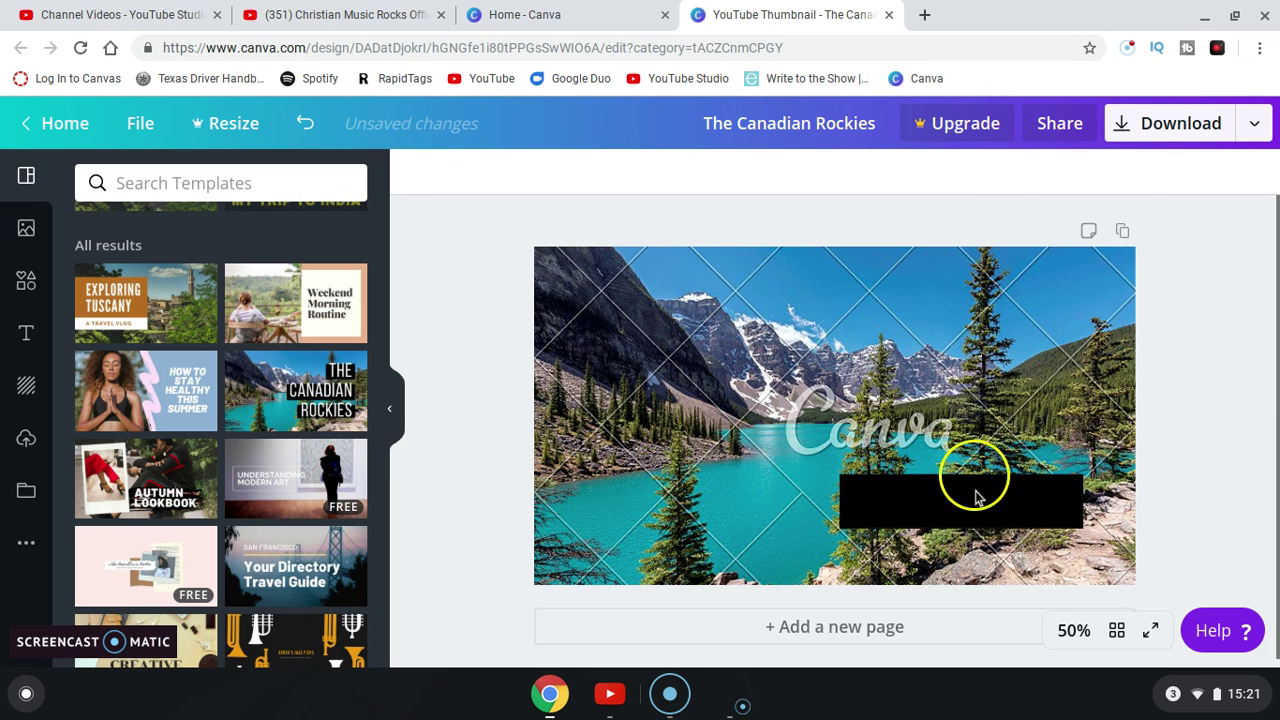
left_click(974, 491)
key("Delete")
left_click(870, 390)
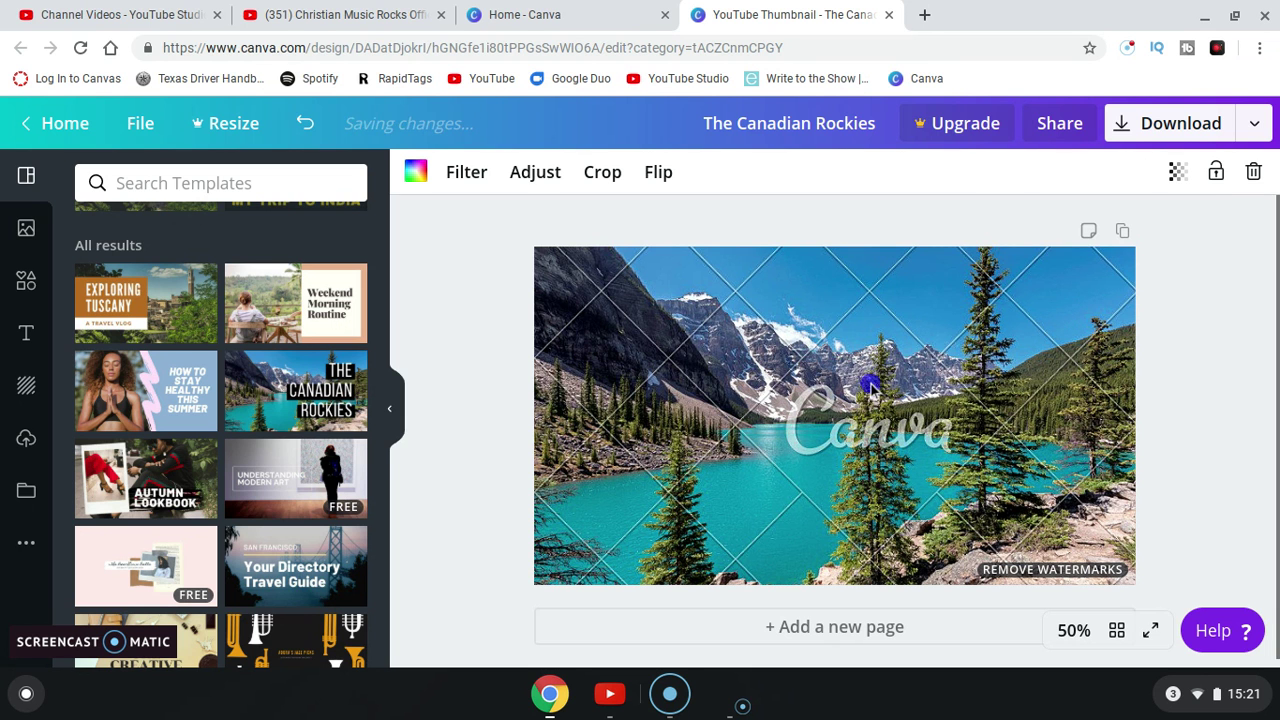
key("Delete")
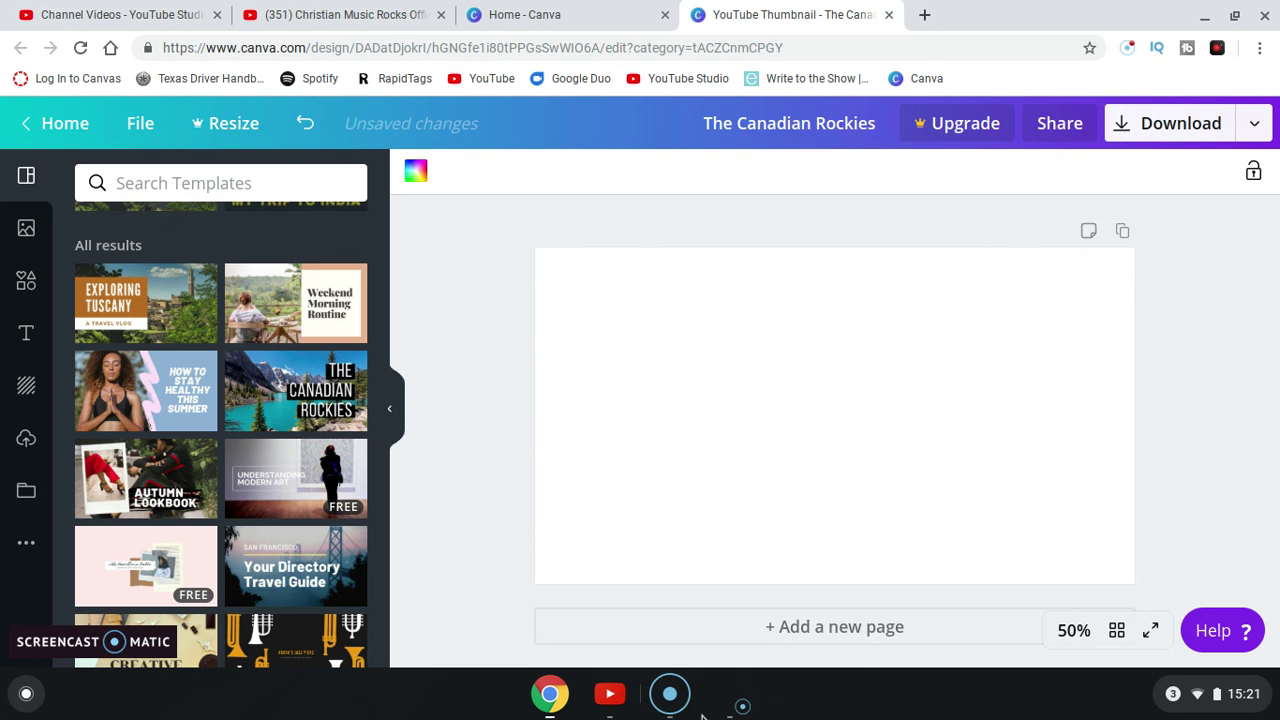
- Search Google Images in a new browser tab for "how to make google your homepage in google chrome"
left_click(924, 17)
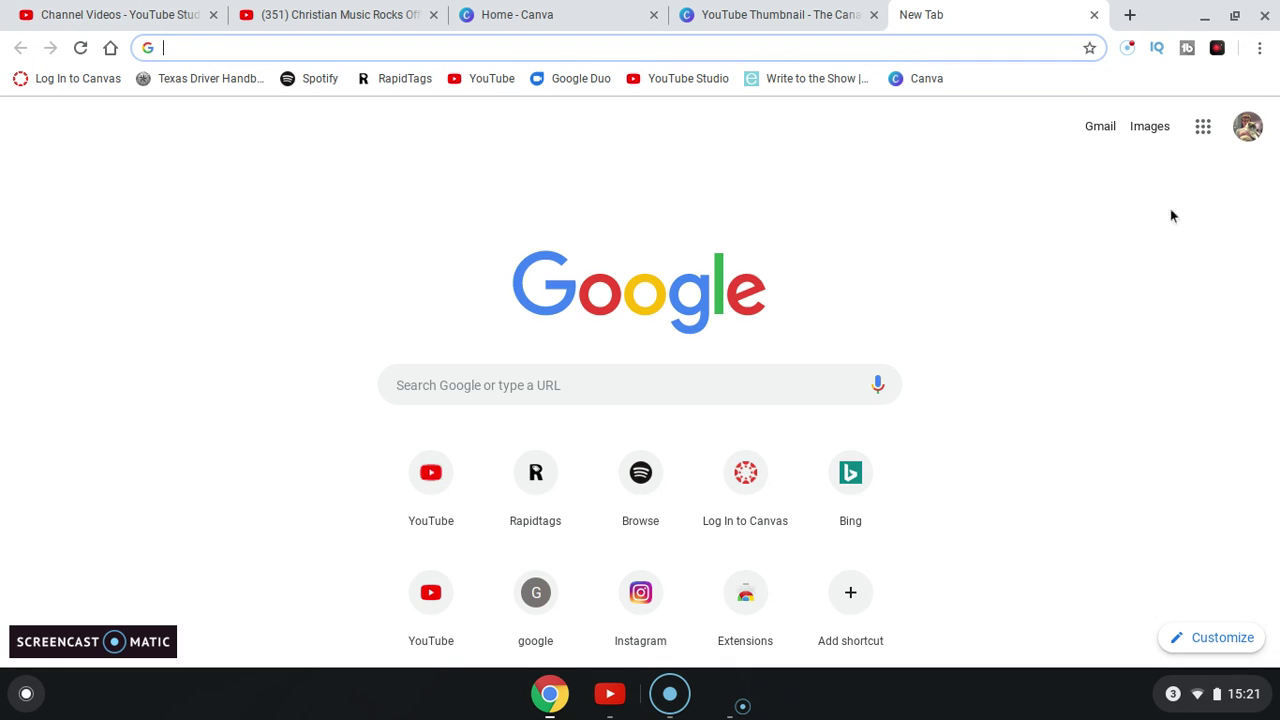
left_click(1150, 127)
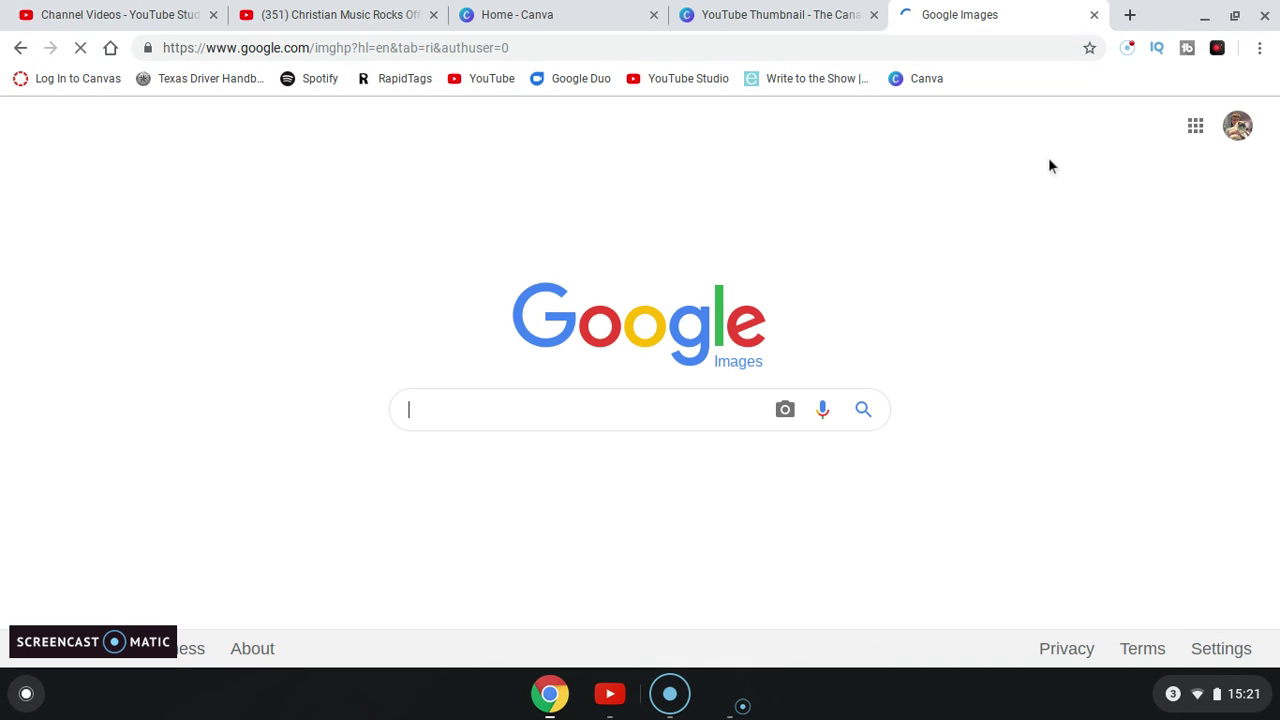
left_click(863, 262)
type("how ")
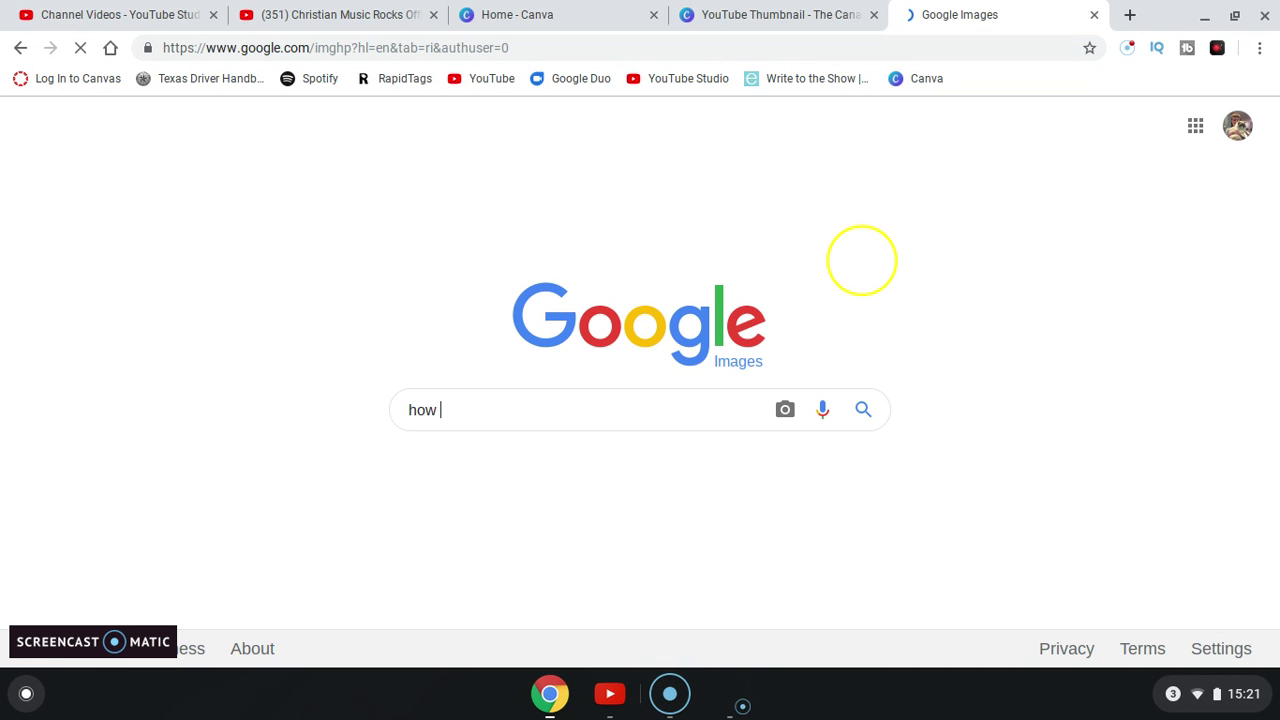
type("to")
key("Down")
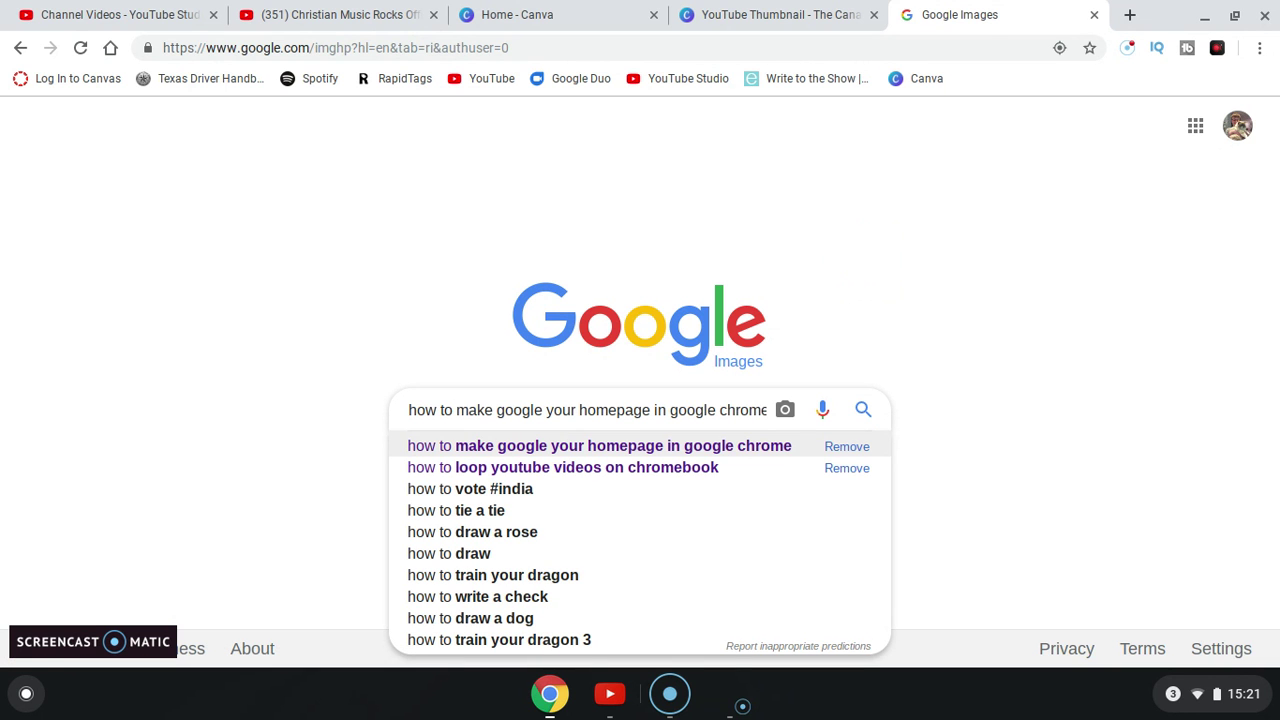
key("Return")
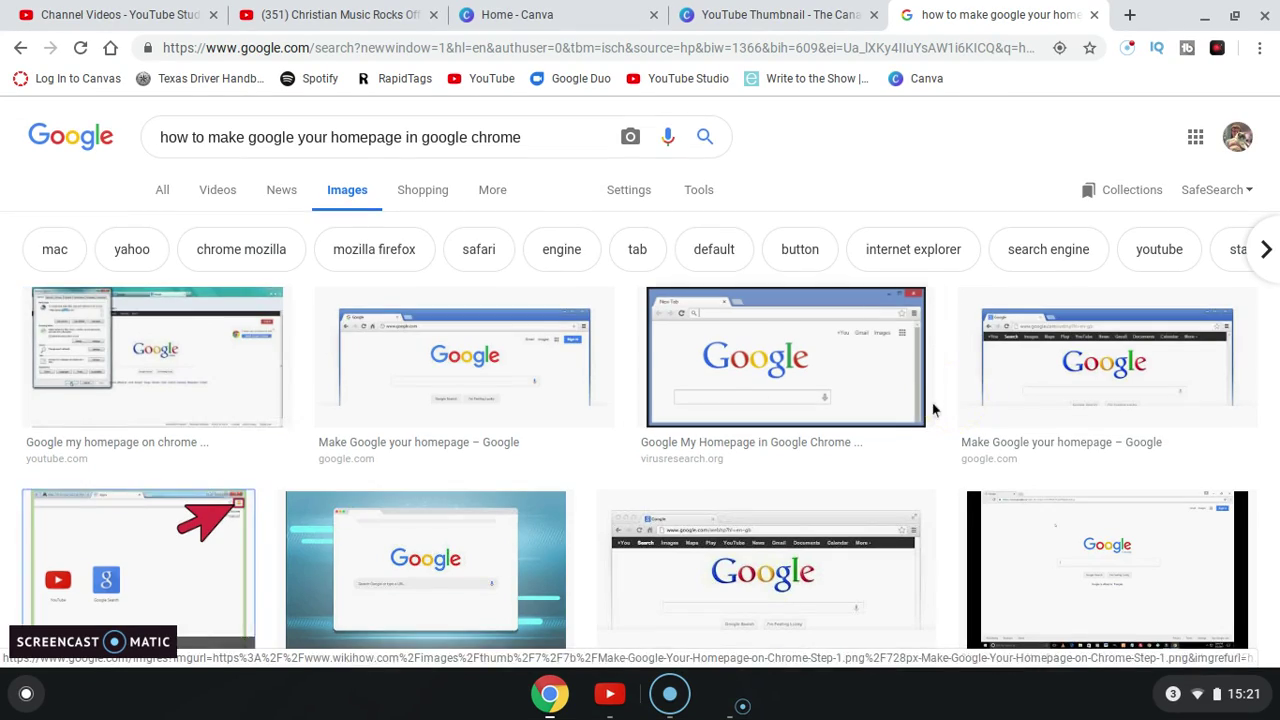
- Compare thumbnail-style pictures in the image results and bring up the multicoloured "Make Google My Homepage" image in the preview
scroll(735, 395, "down", 7)
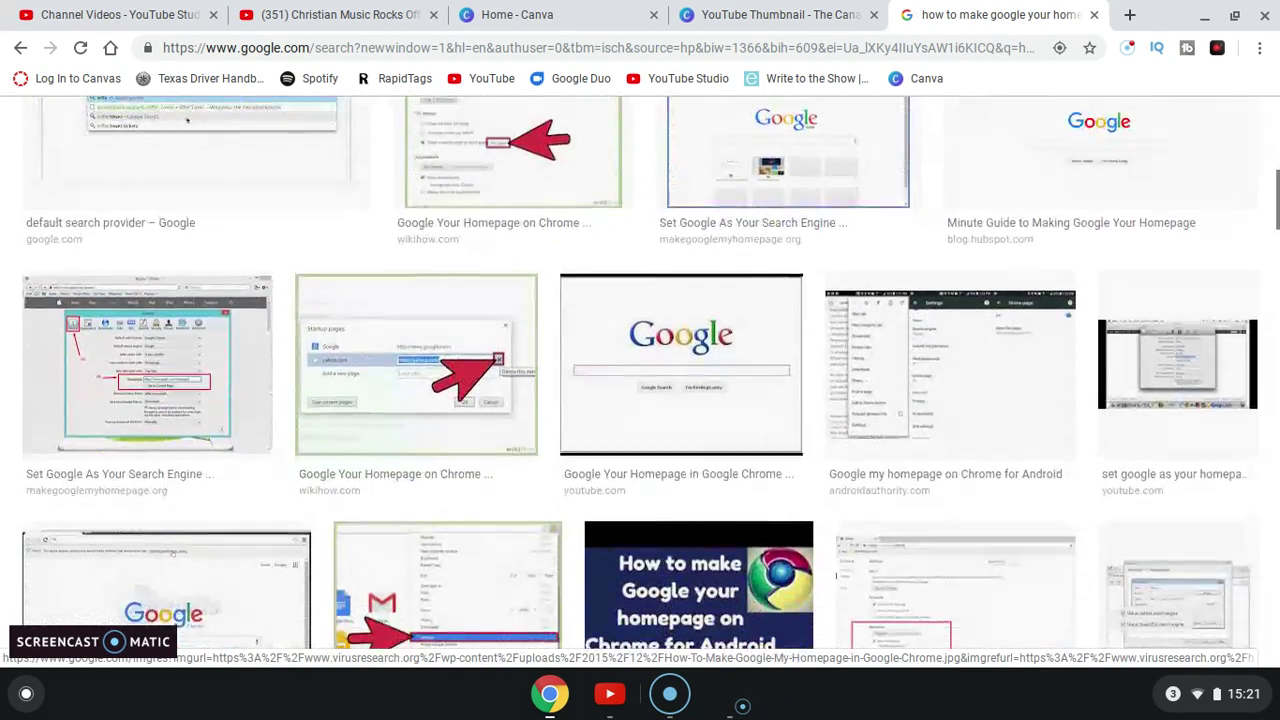
scroll(640, 375, "down", 4)
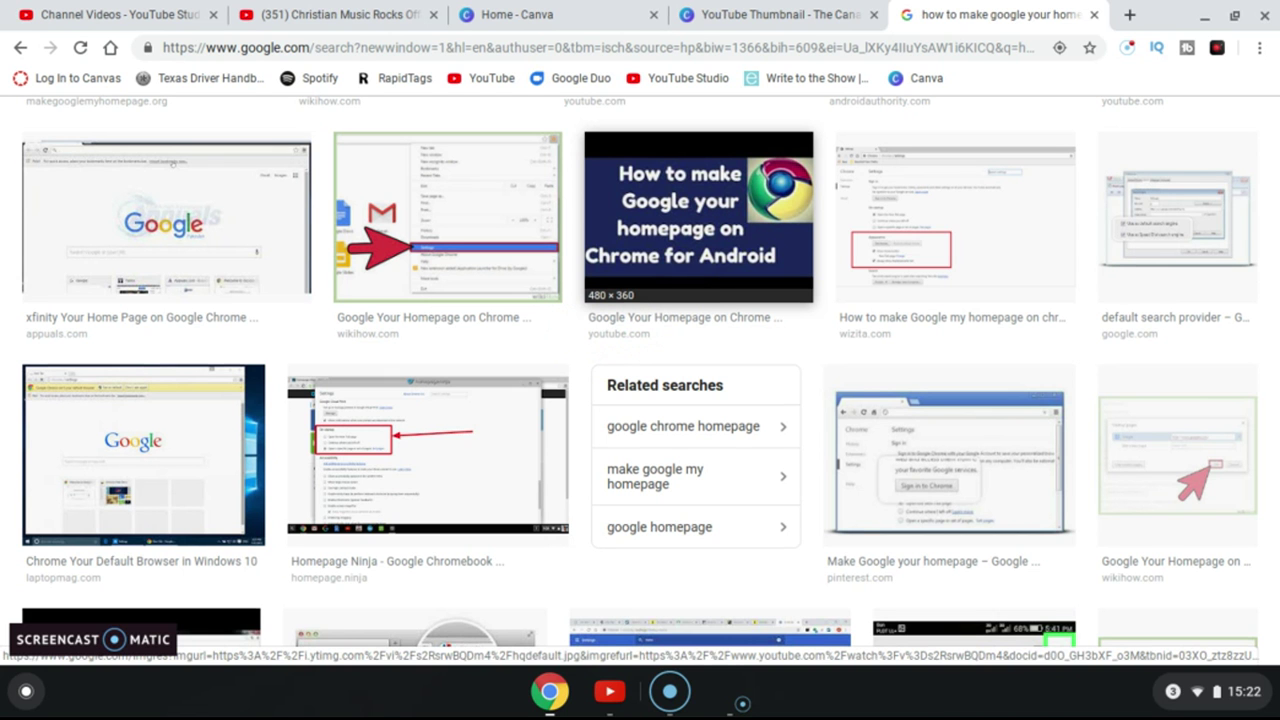
left_click(713, 207)
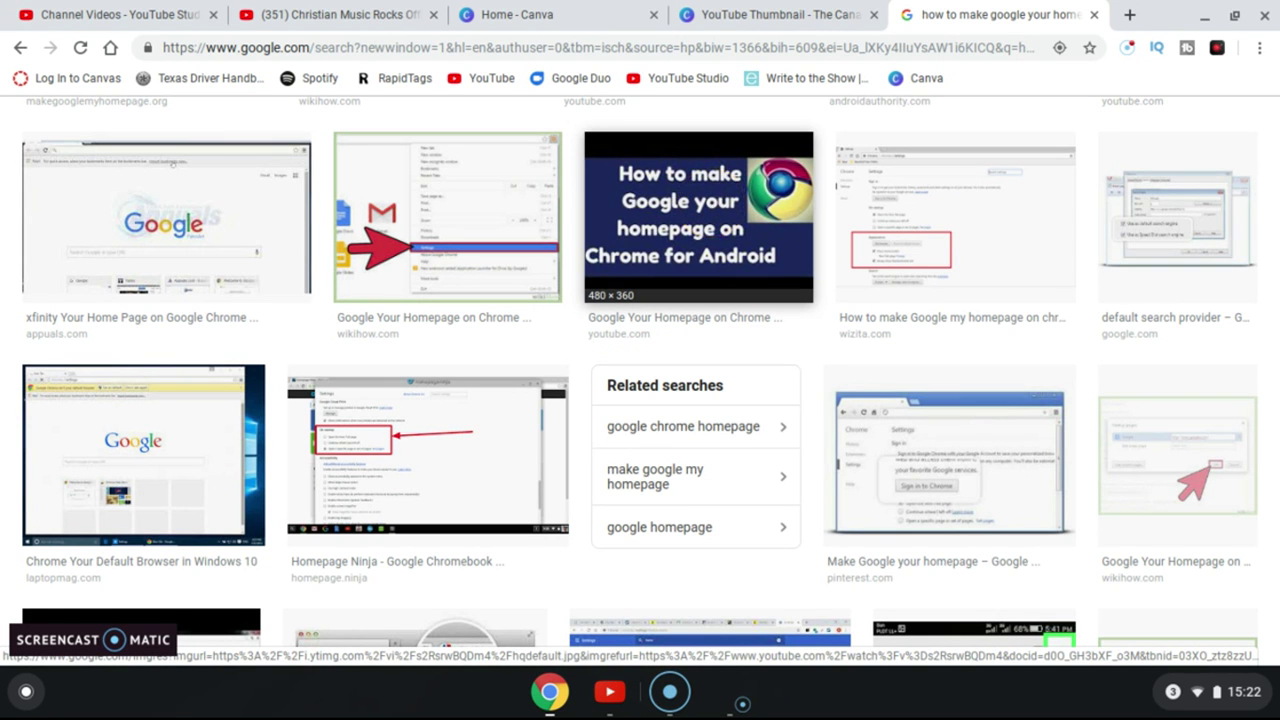
scroll(640, 370, "down", 7)
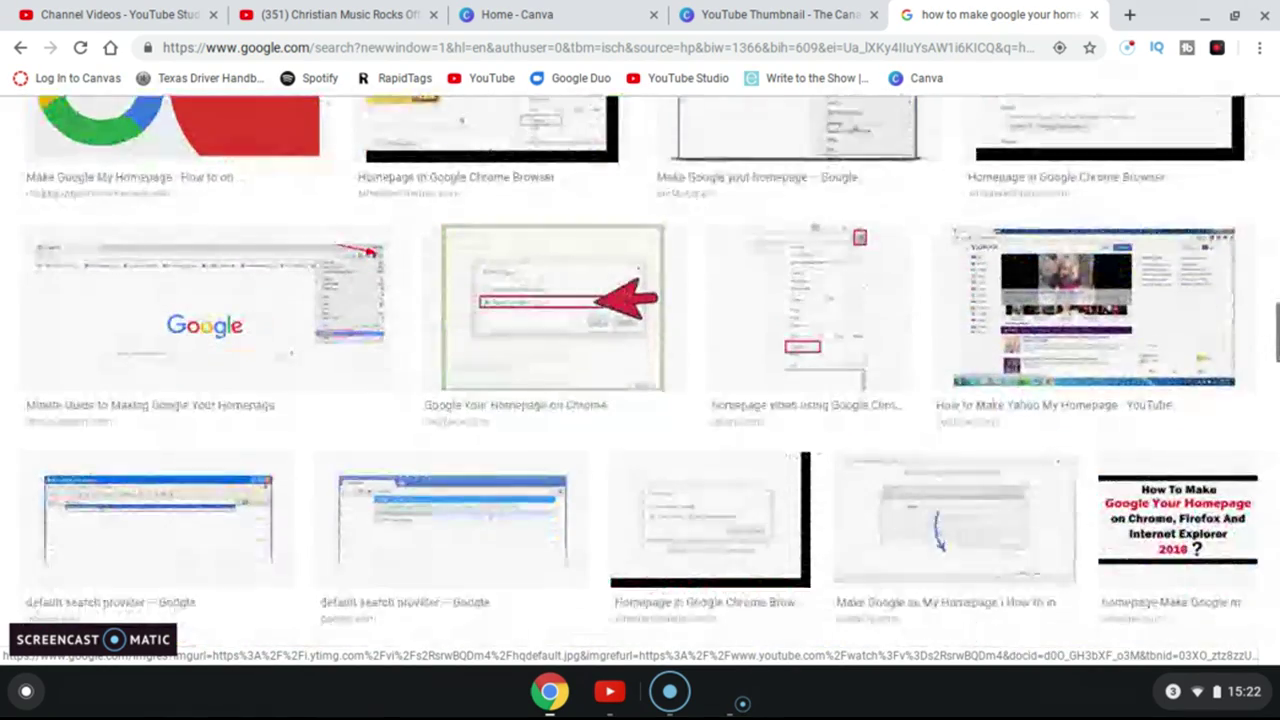
scroll(640, 370, "down", 5)
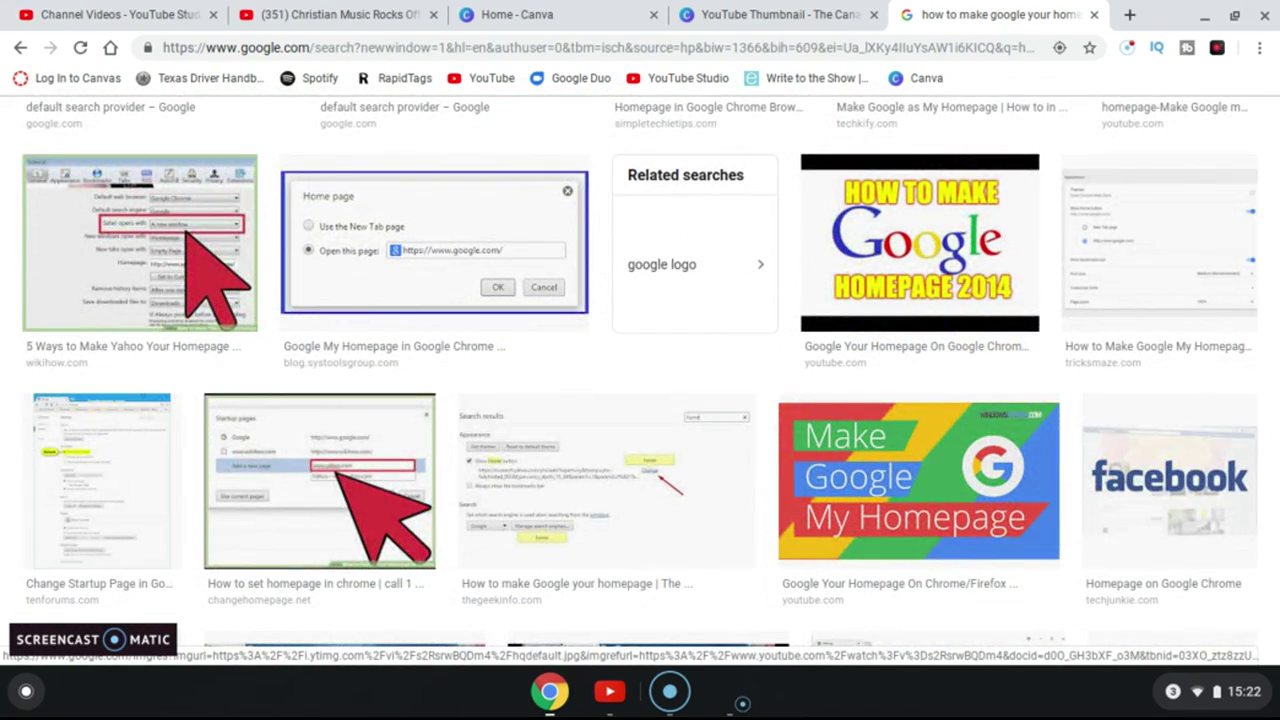
left_click(883, 474)
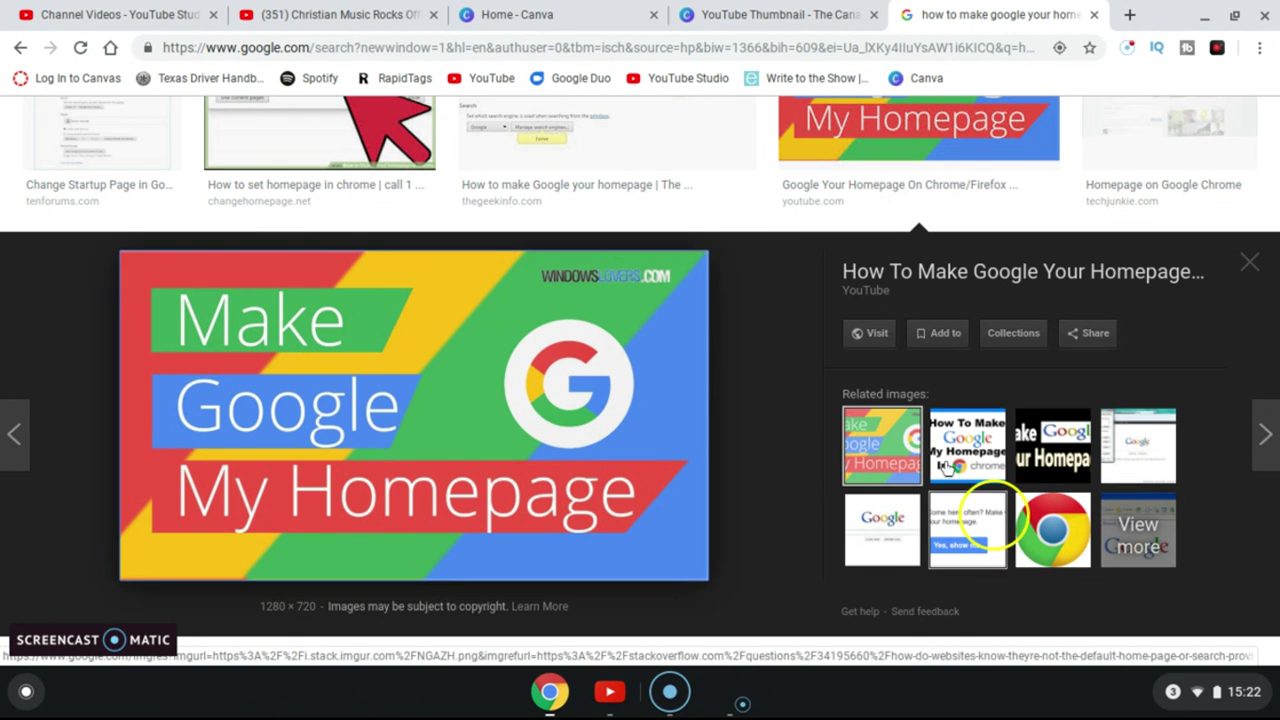
left_click(1068, 460)
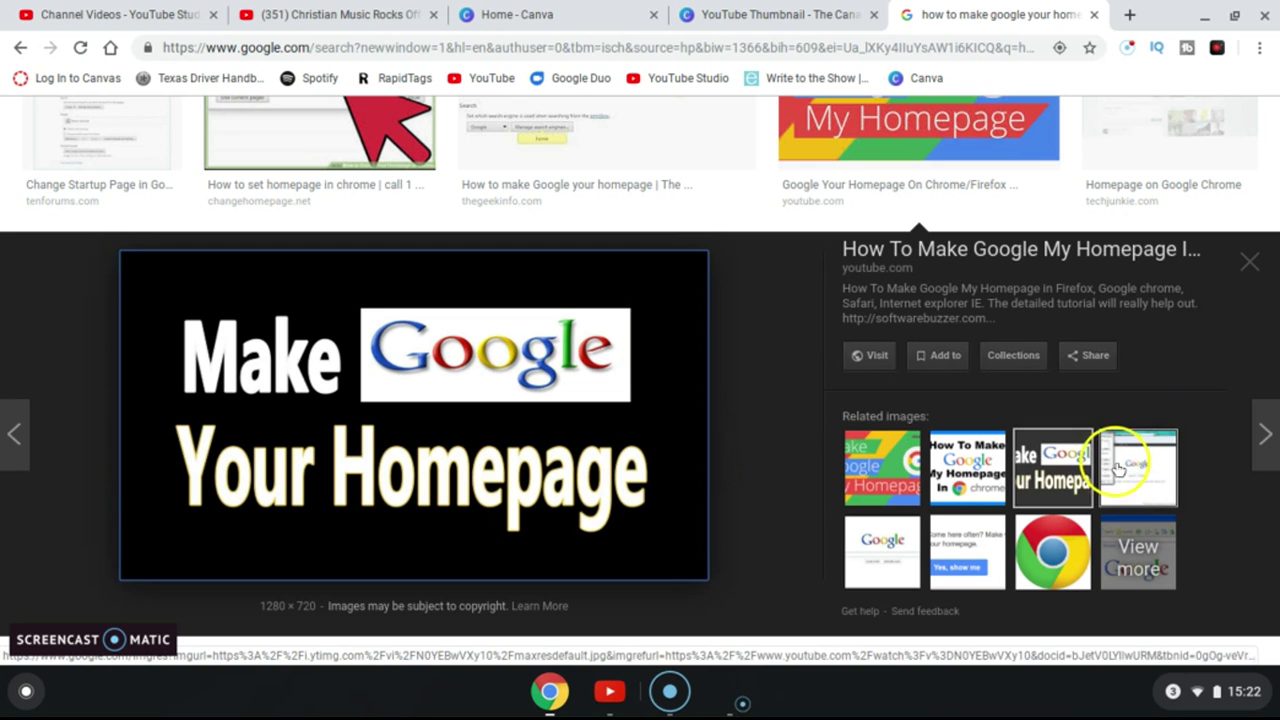
left_click(875, 453)
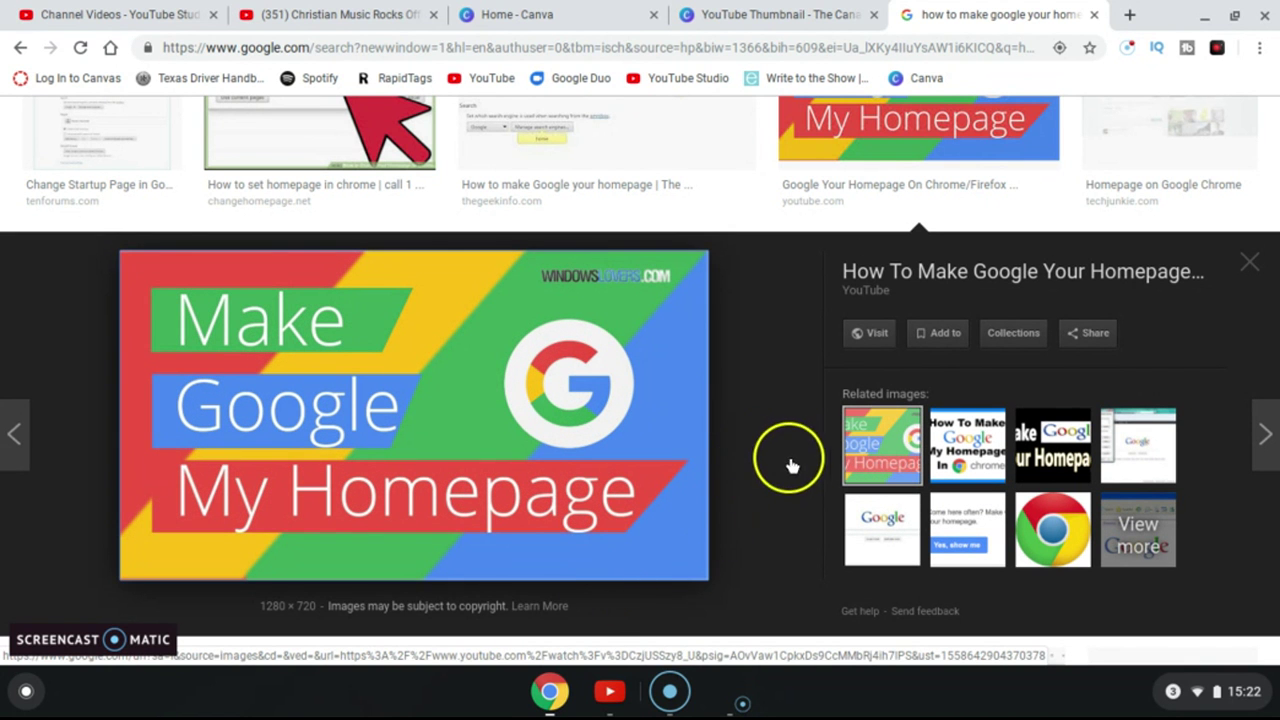
- Save the previewed "Make Google My Homepage" image to Downloads as "make google my homepage.jpg", replacing the existing file
right_click(371, 411)
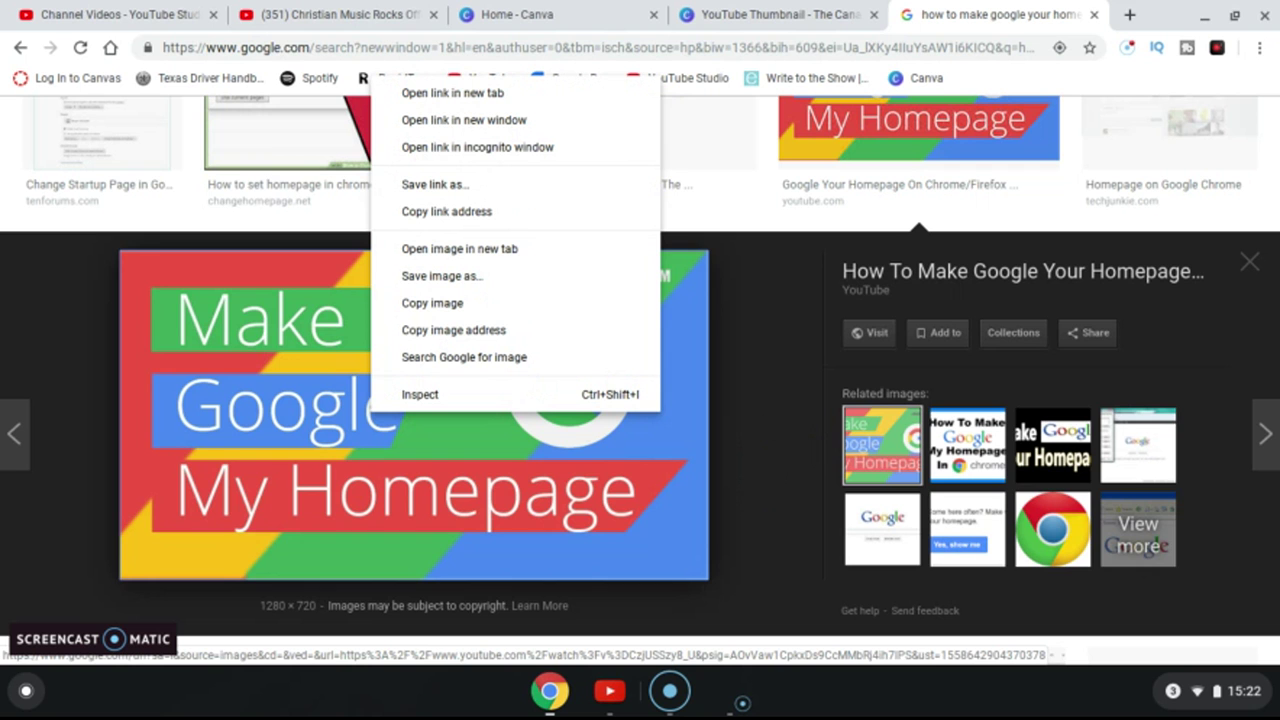
left_click(620, 276)
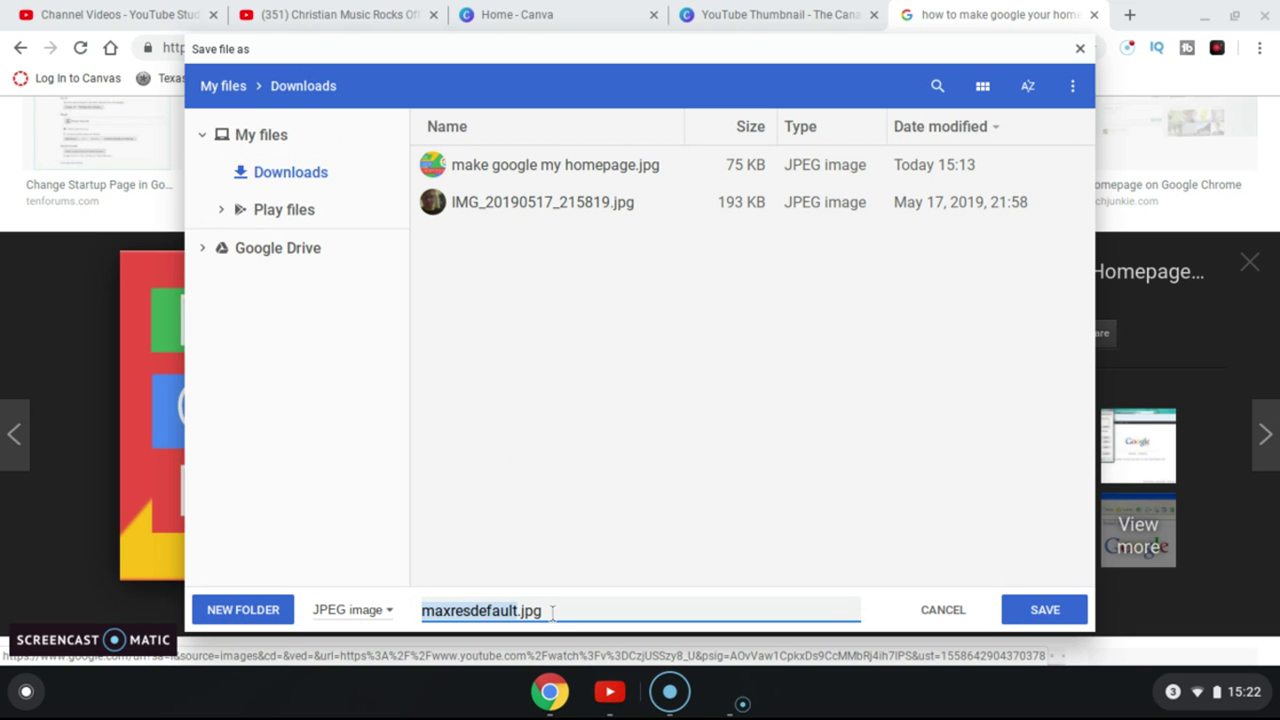
type("my homepage")
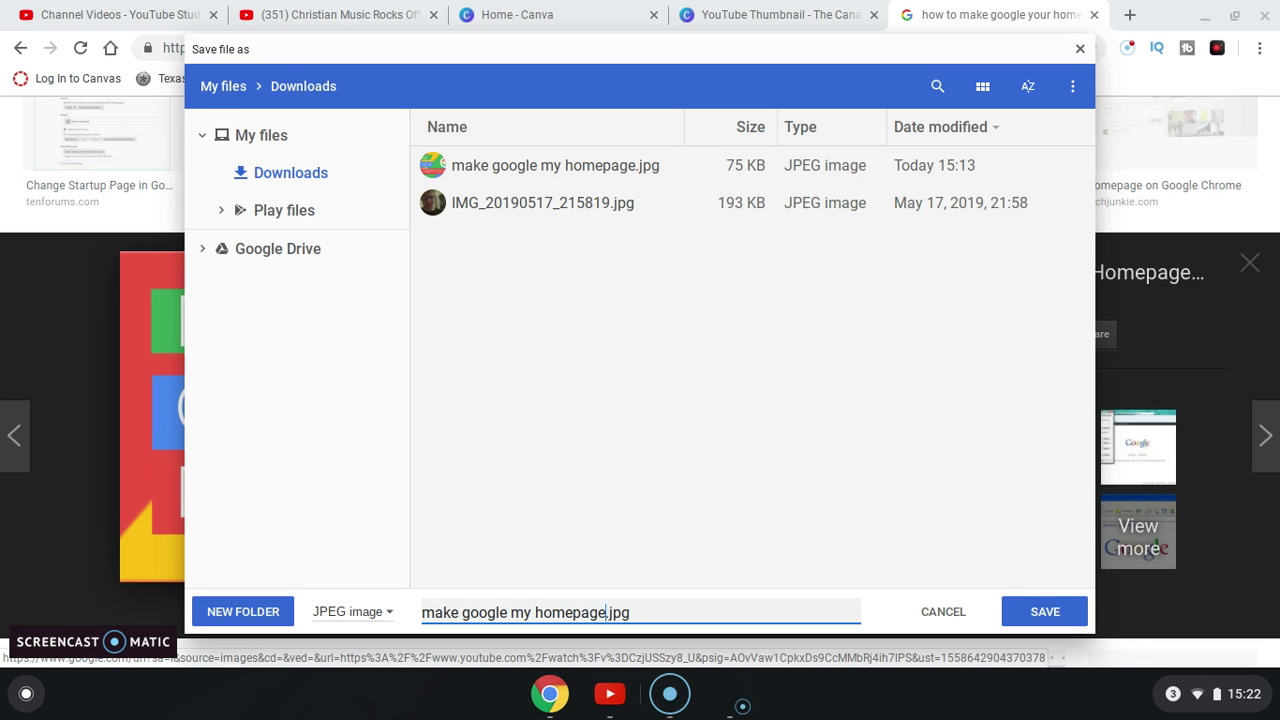
left_click(1040, 612)
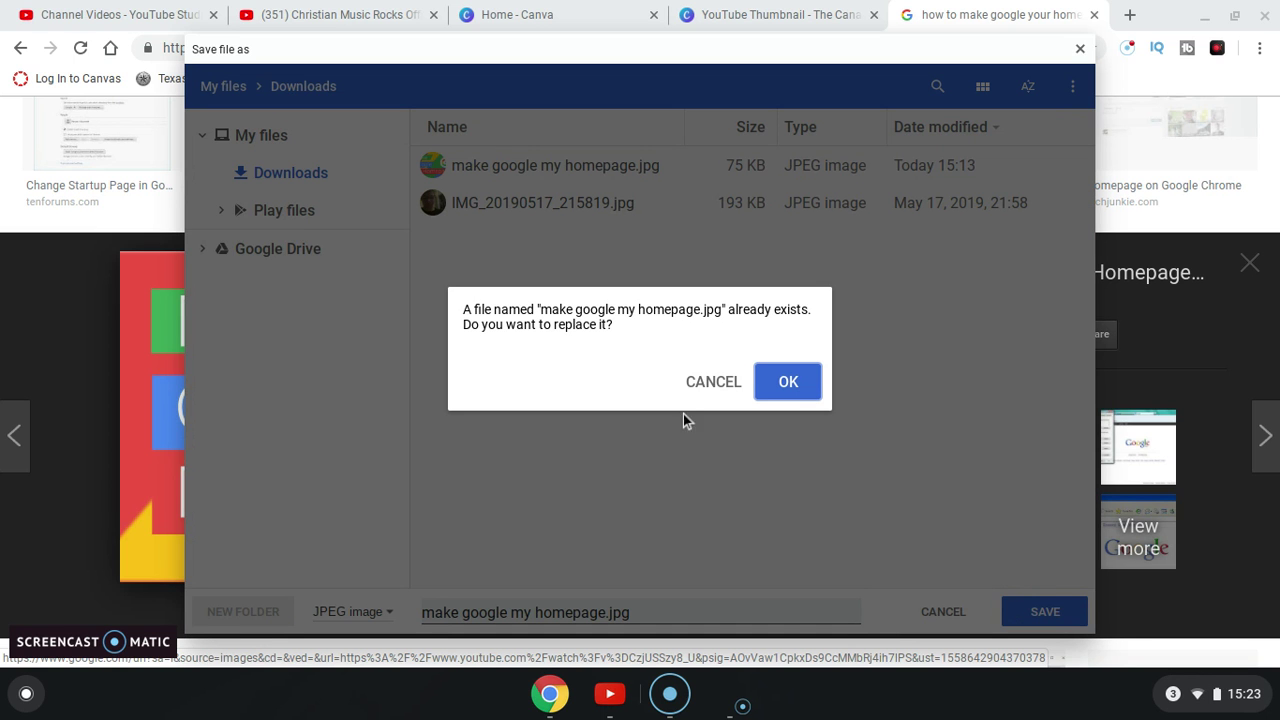
left_click(776, 384)
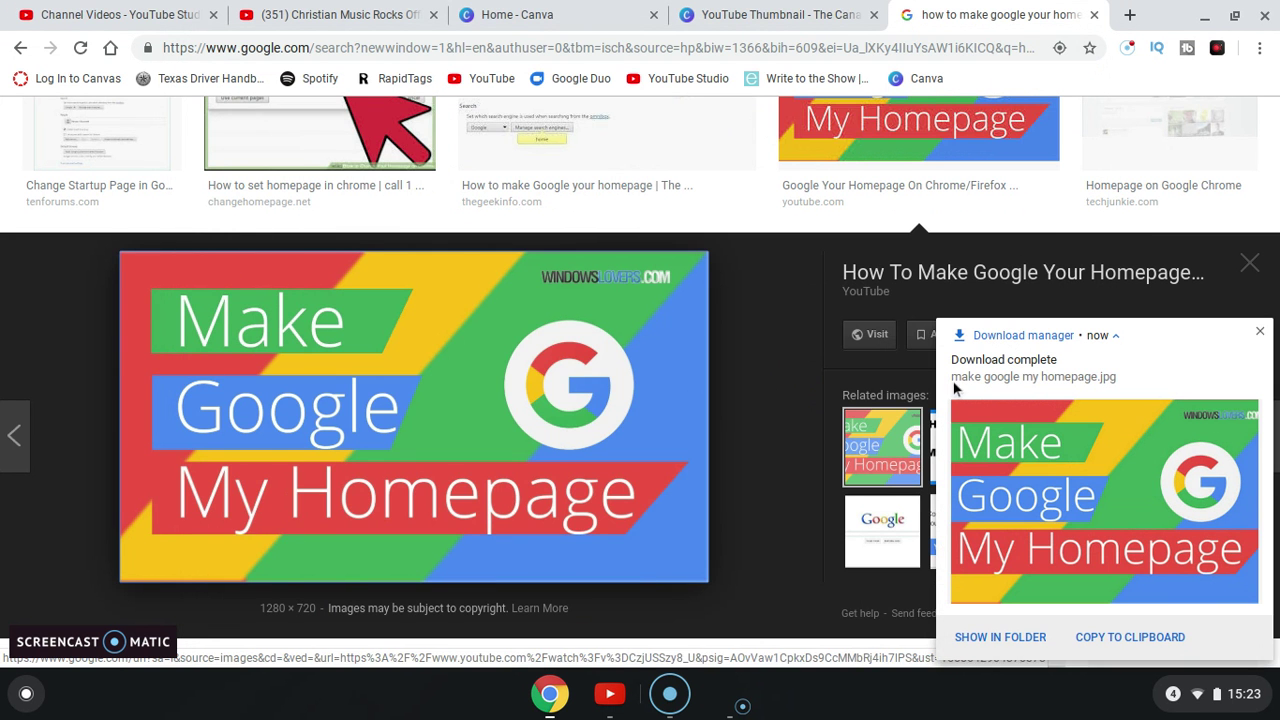
- Return to the Canva thumbnail design and upload "make google my homepage.jpg" from Downloads
left_click(765, 14)
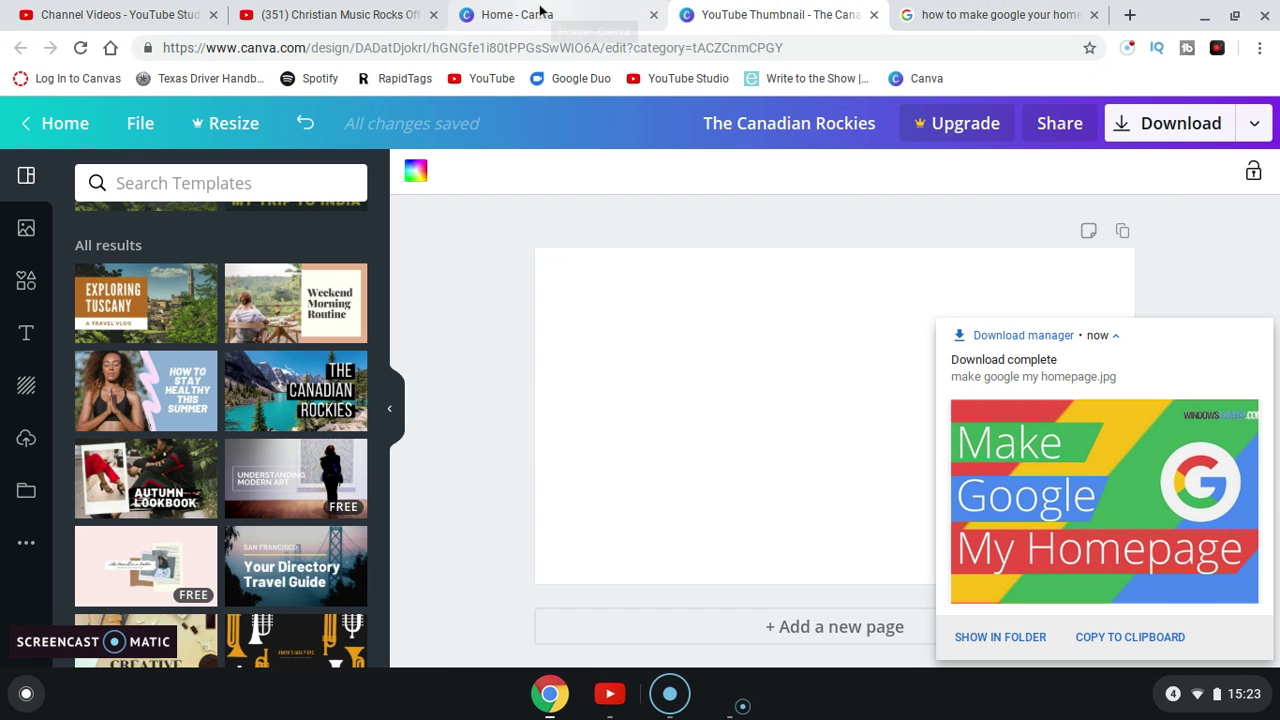
left_click(698, 374)
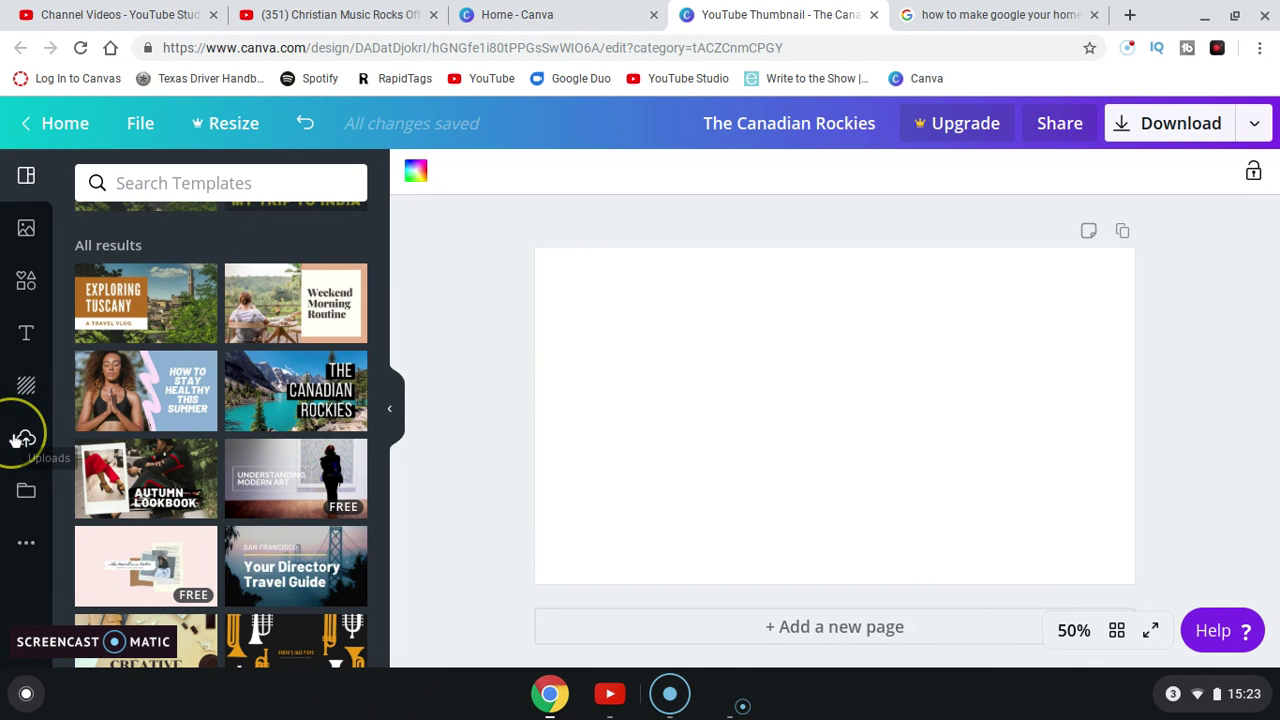
left_click(22, 439)
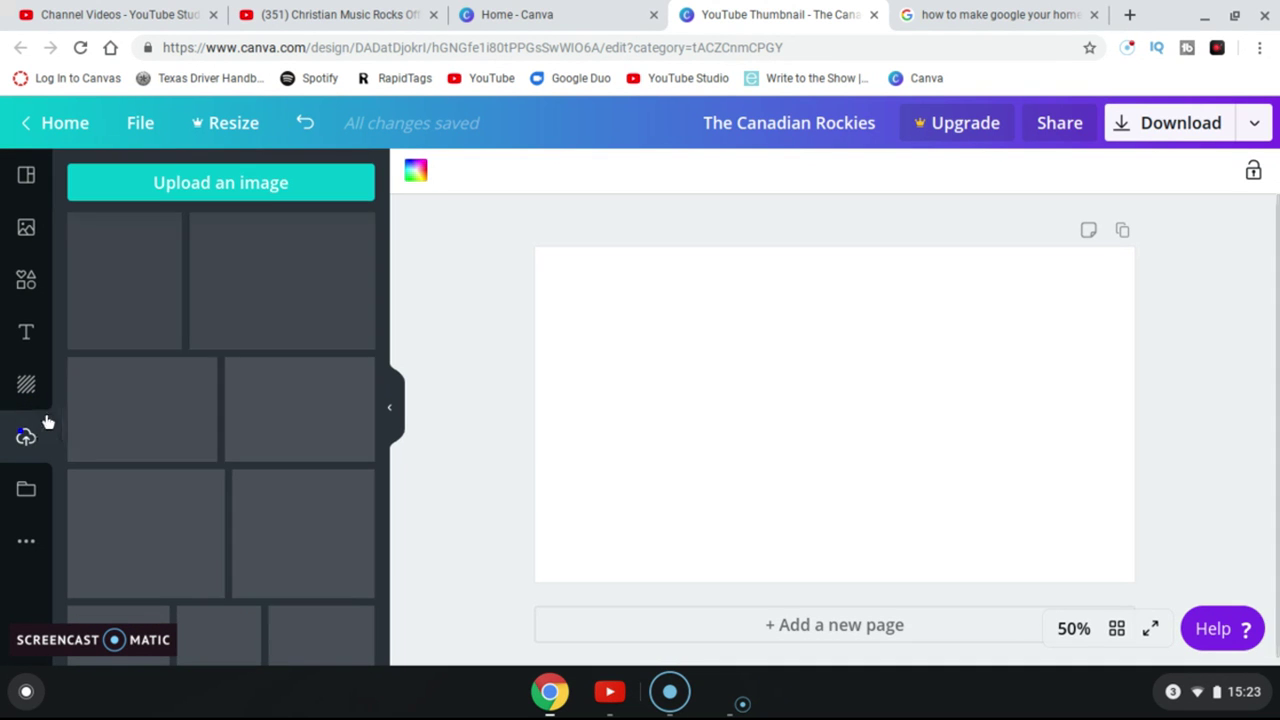
left_click(27, 440)
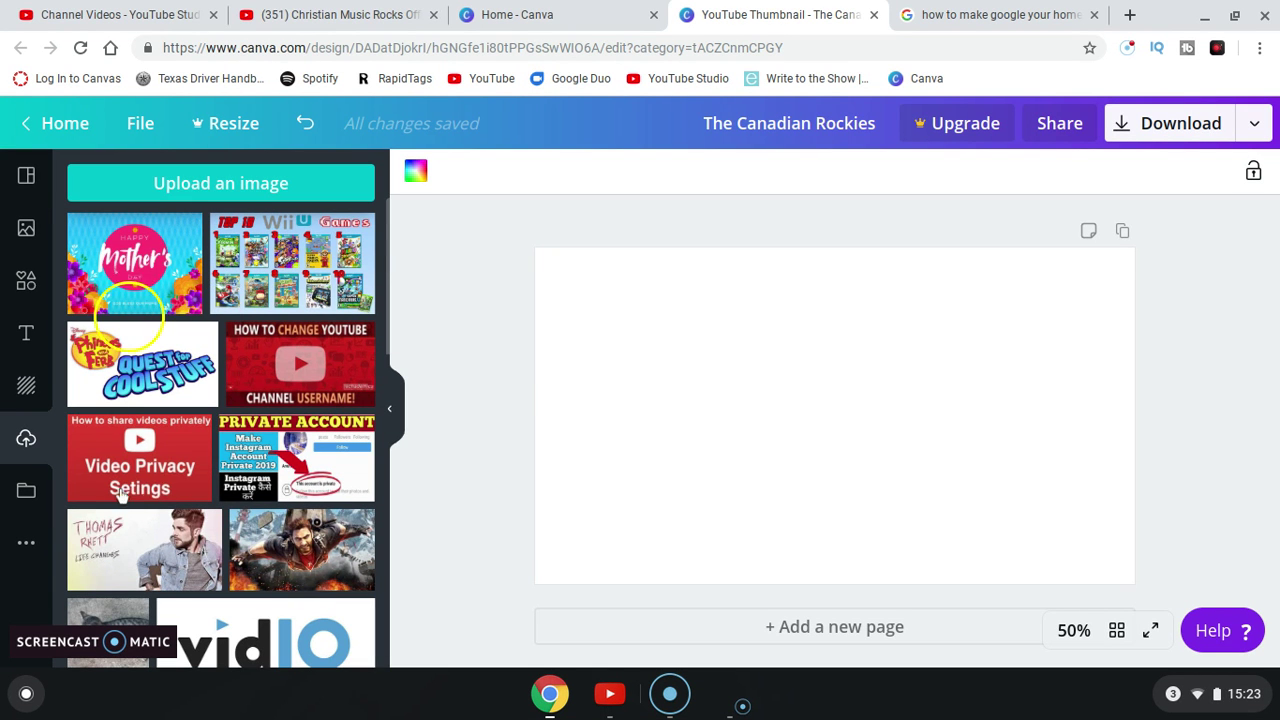
left_click(208, 190)
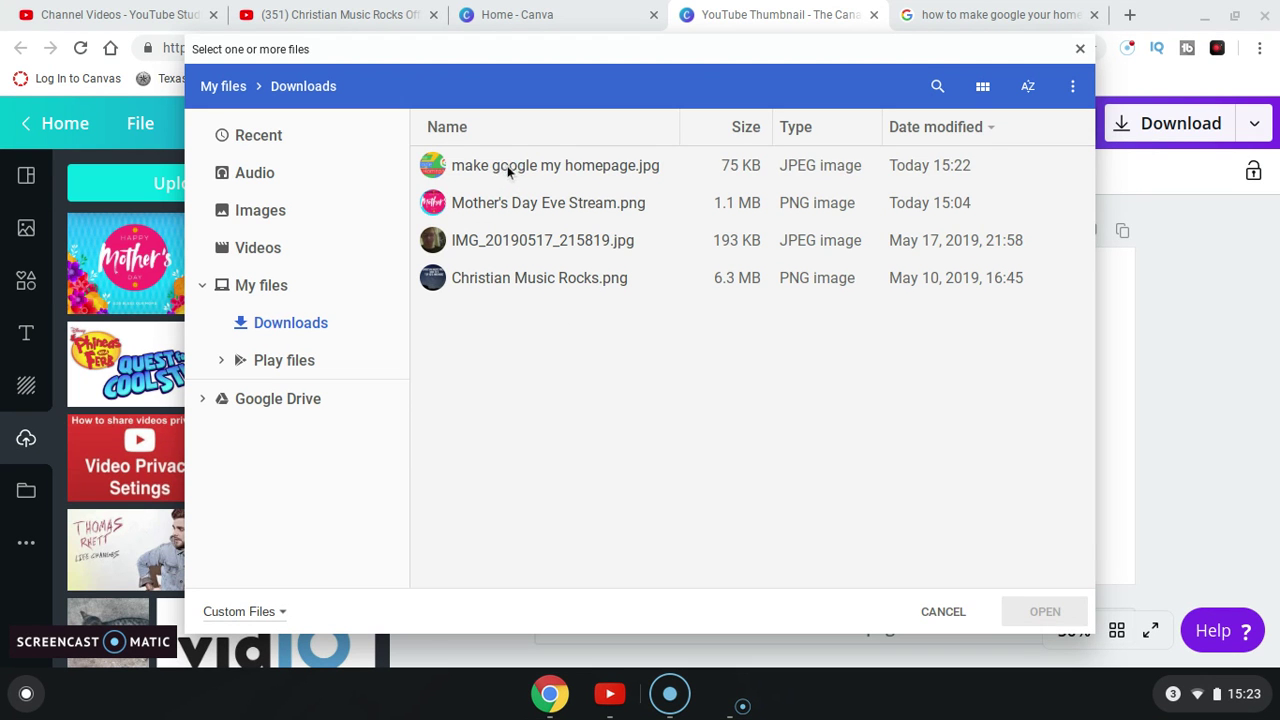
left_click(507, 167)
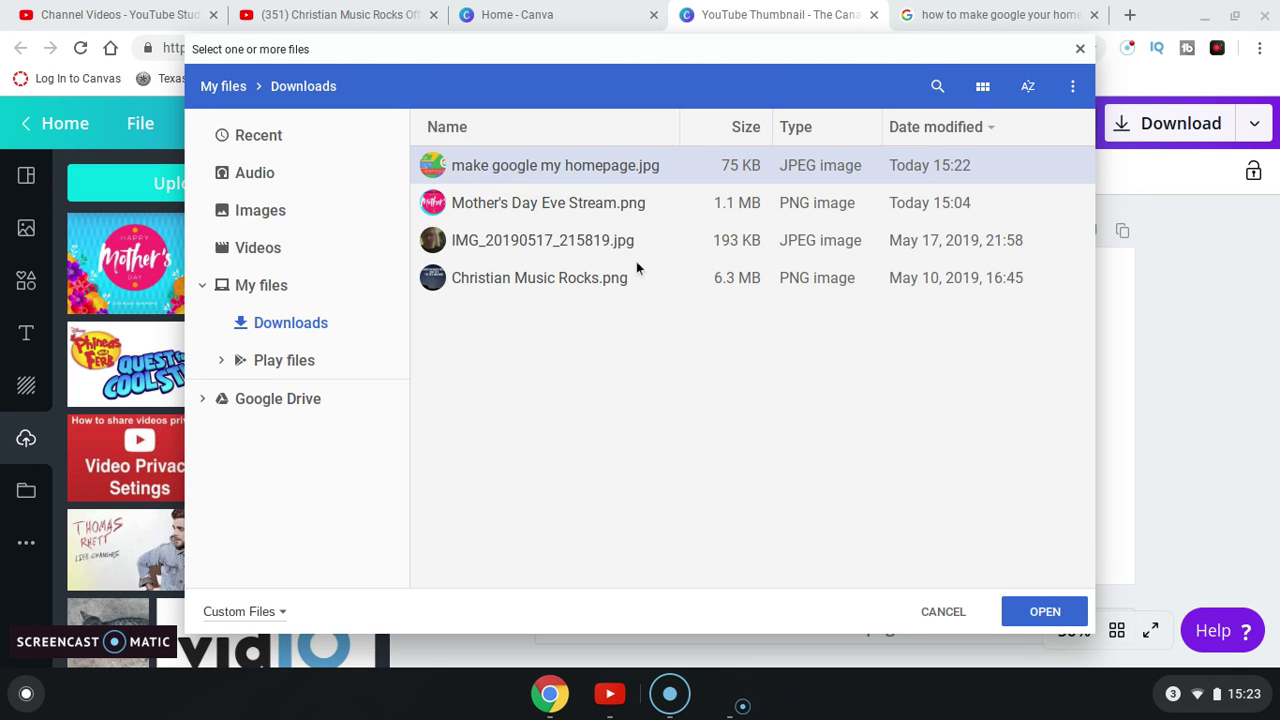
left_click(1036, 612)
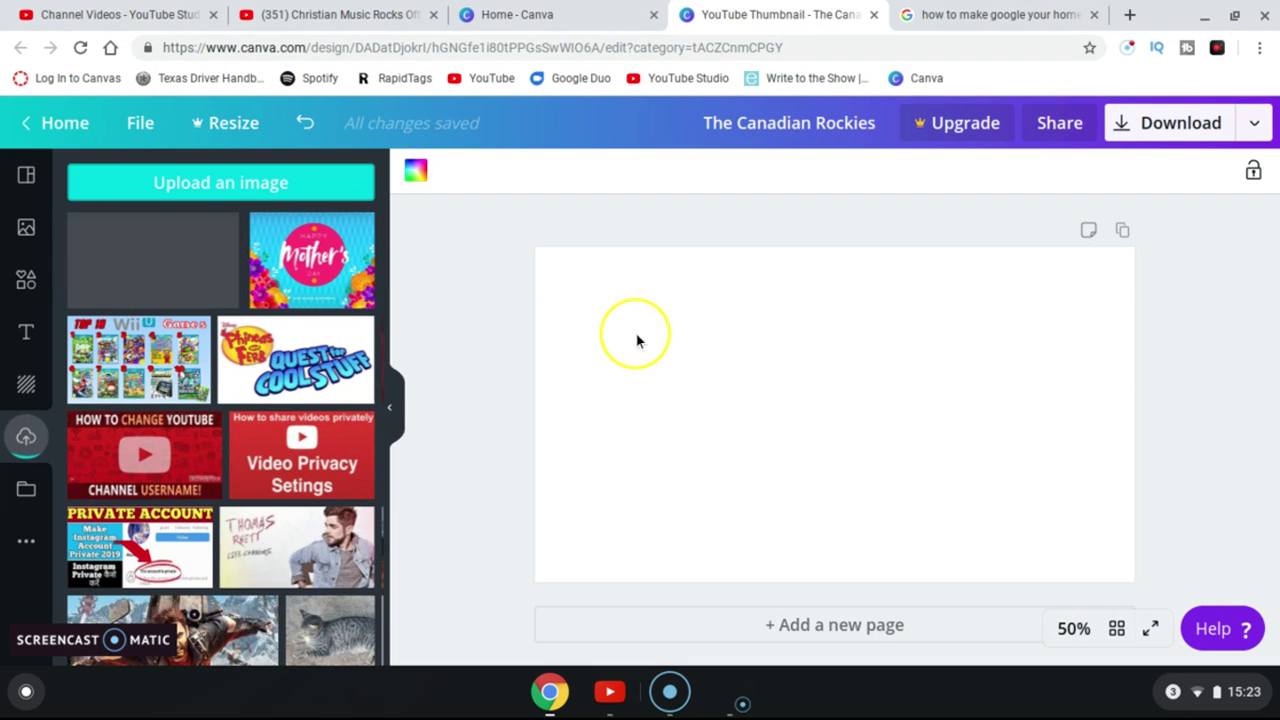
- Add the uploaded "Make Google My Homepage" image to the blank page and enlarge it to cover the whole page
left_click(155, 256)
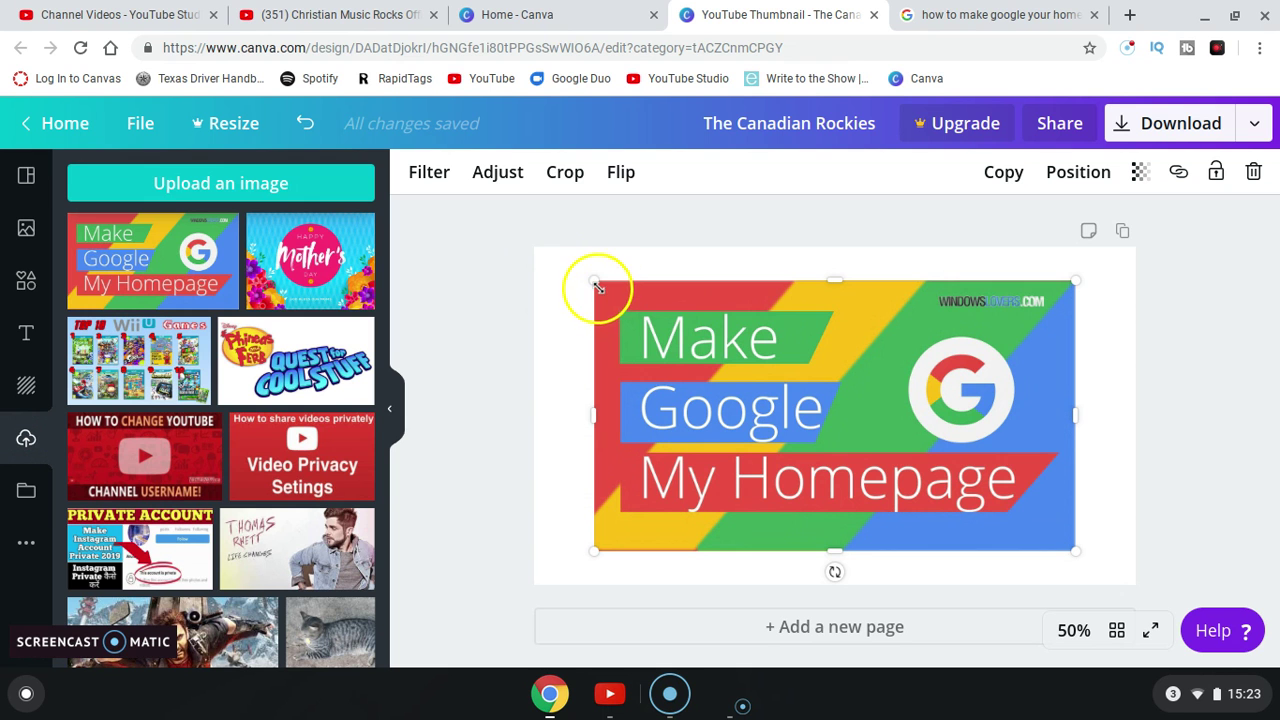
left_click_drag(589, 281, 531, 250)
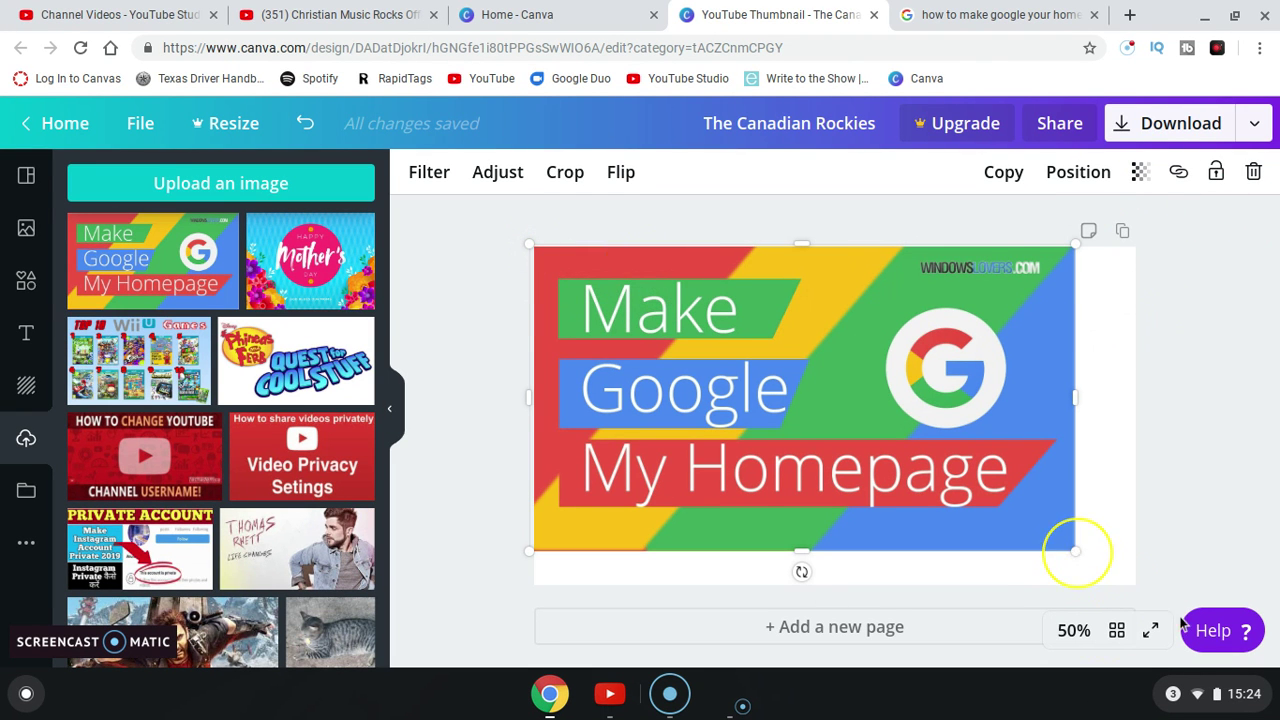
left_click_drag(1076, 551, 1146, 584)
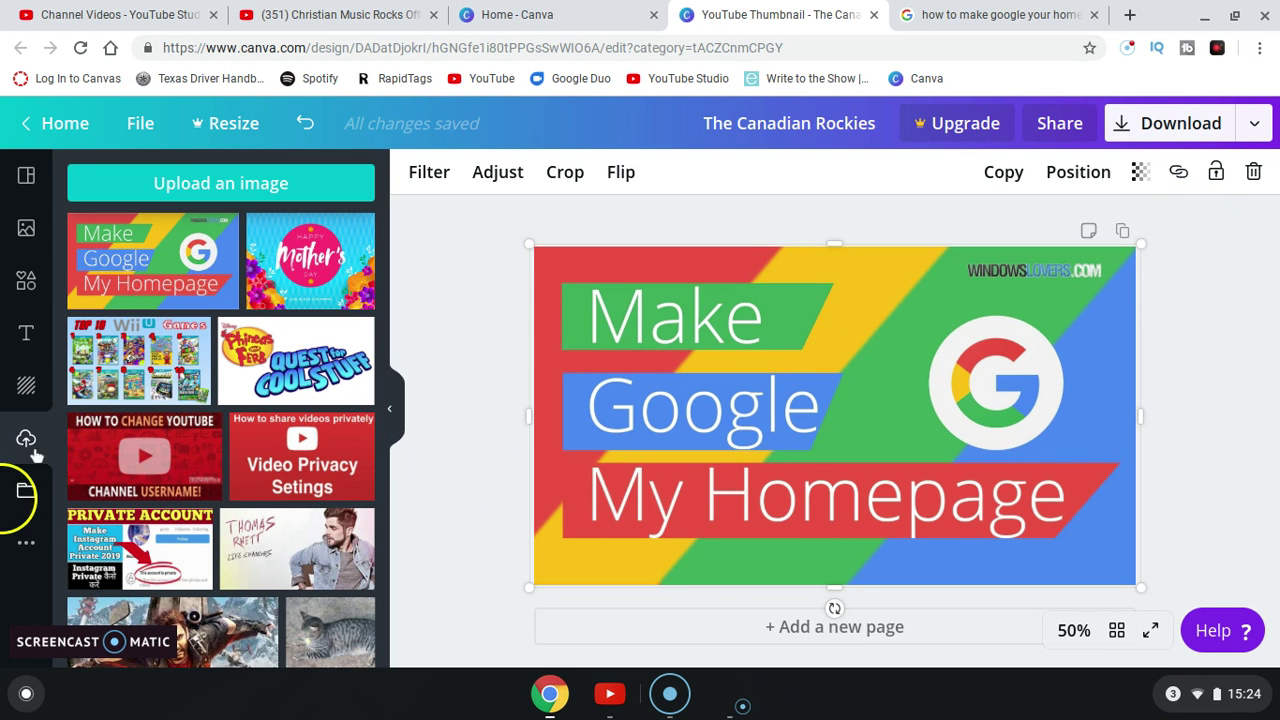
- Try a heading reading "How to" above the word "Make" on the thumbnail, and delete it again
left_click(27, 337)
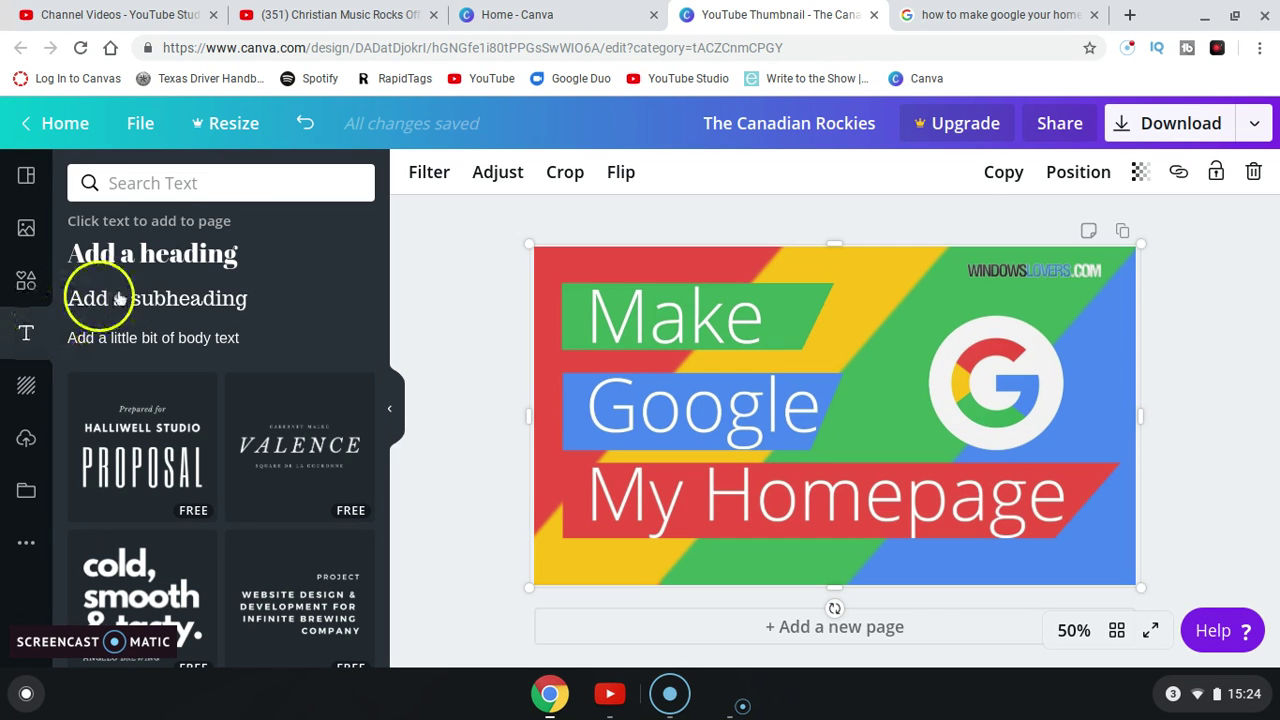
left_click(147, 260)
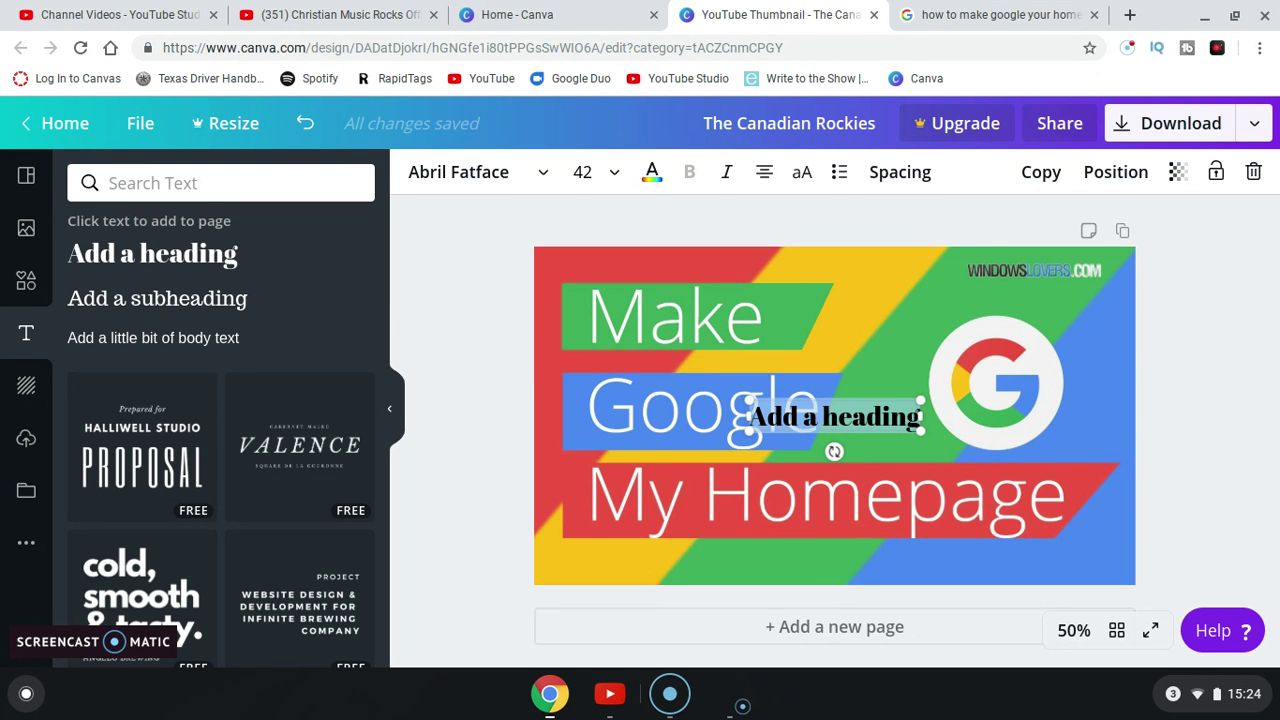
type("How")
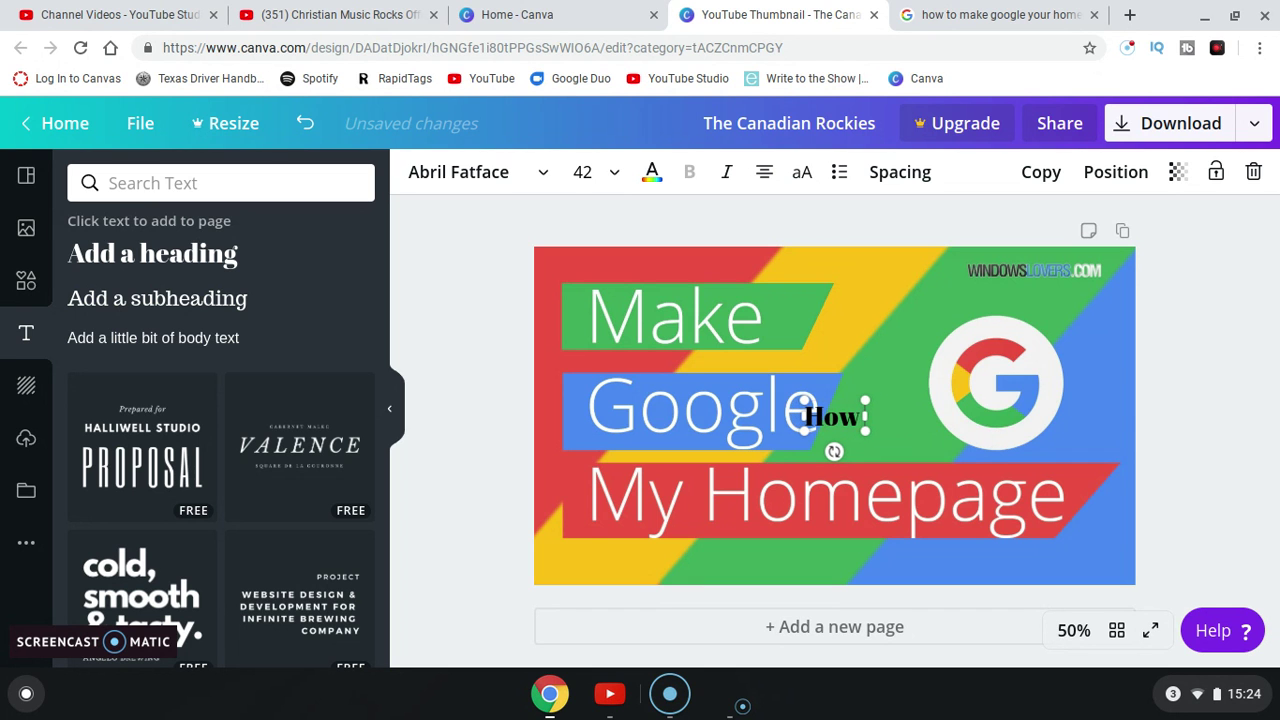
type(" to")
left_click(832, 418)
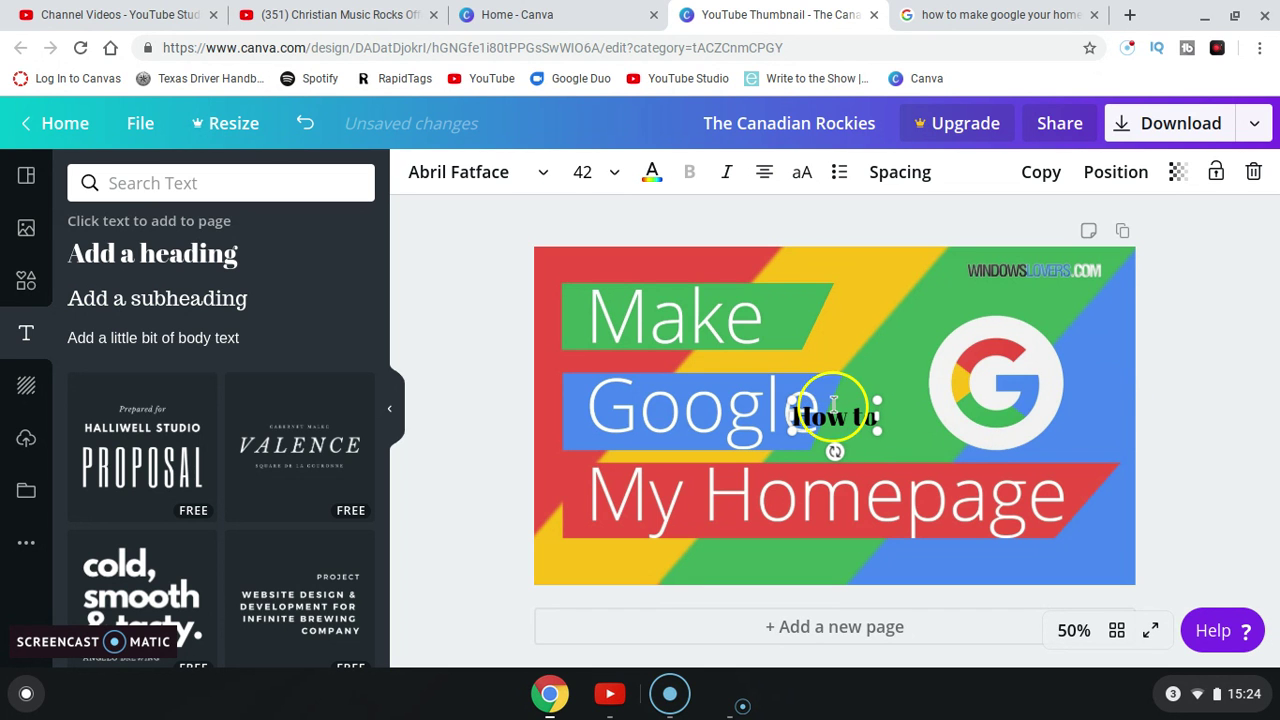
left_click(869, 338)
left_click_drag(826, 424, 614, 271)
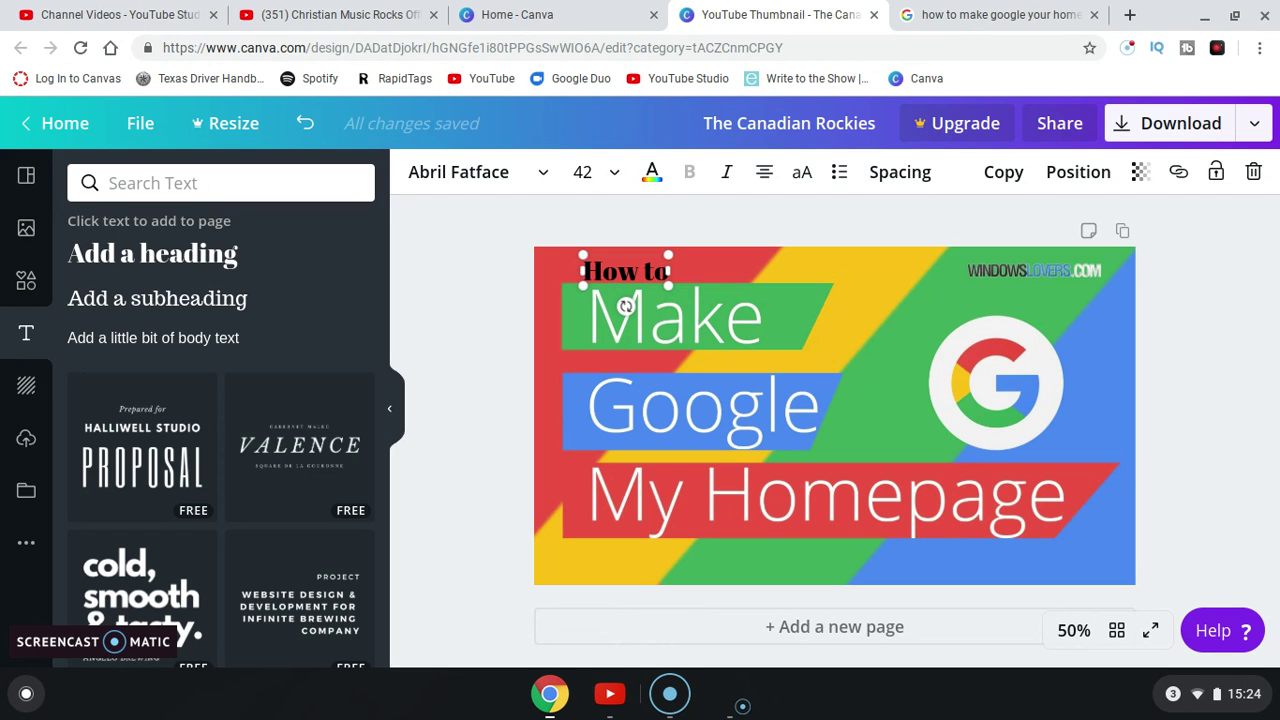
key("Delete")
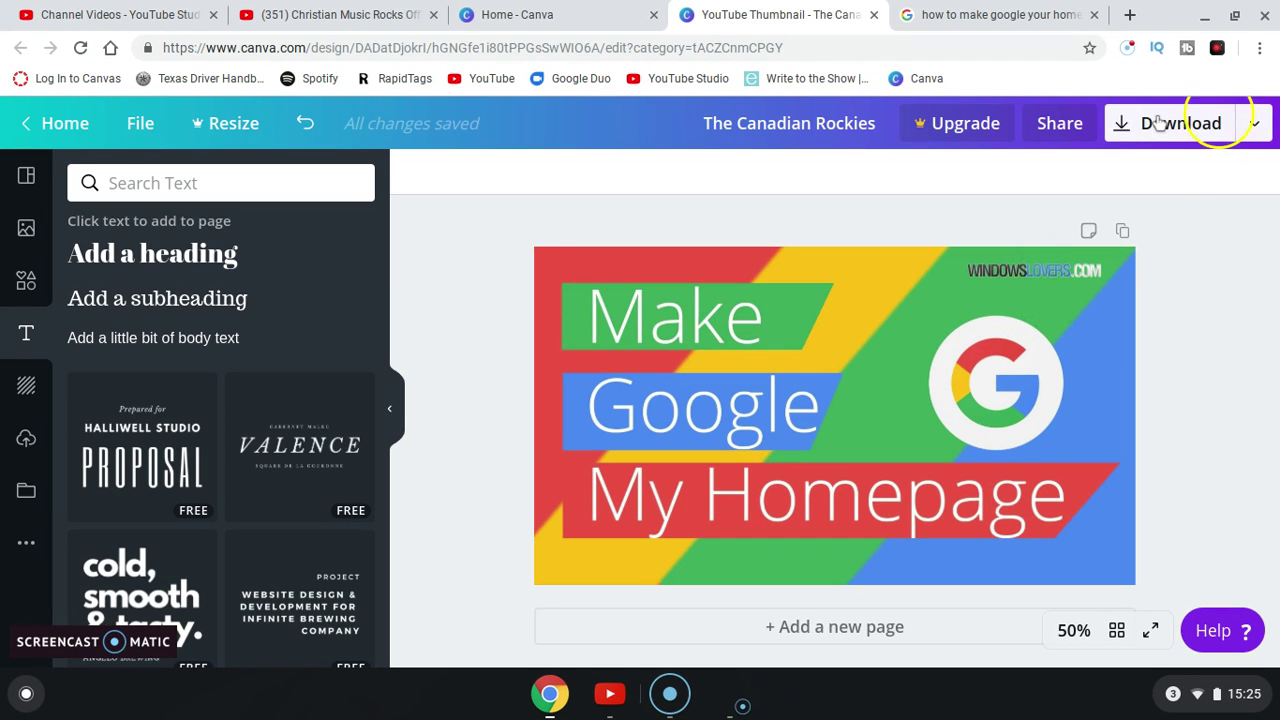
- Look through the design's publishing destinations and sharing options, the available Canva apps and the photo folders
left_click(1259, 124)
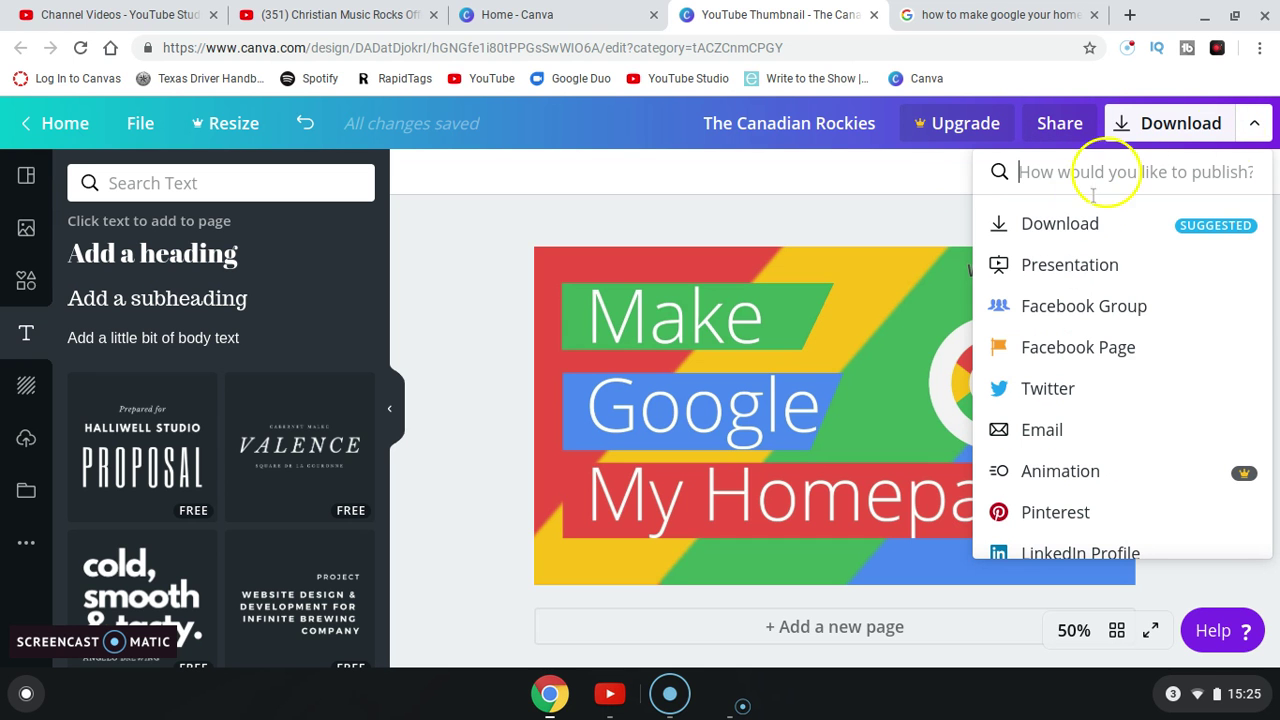
scroll(1075, 350, "down", 6)
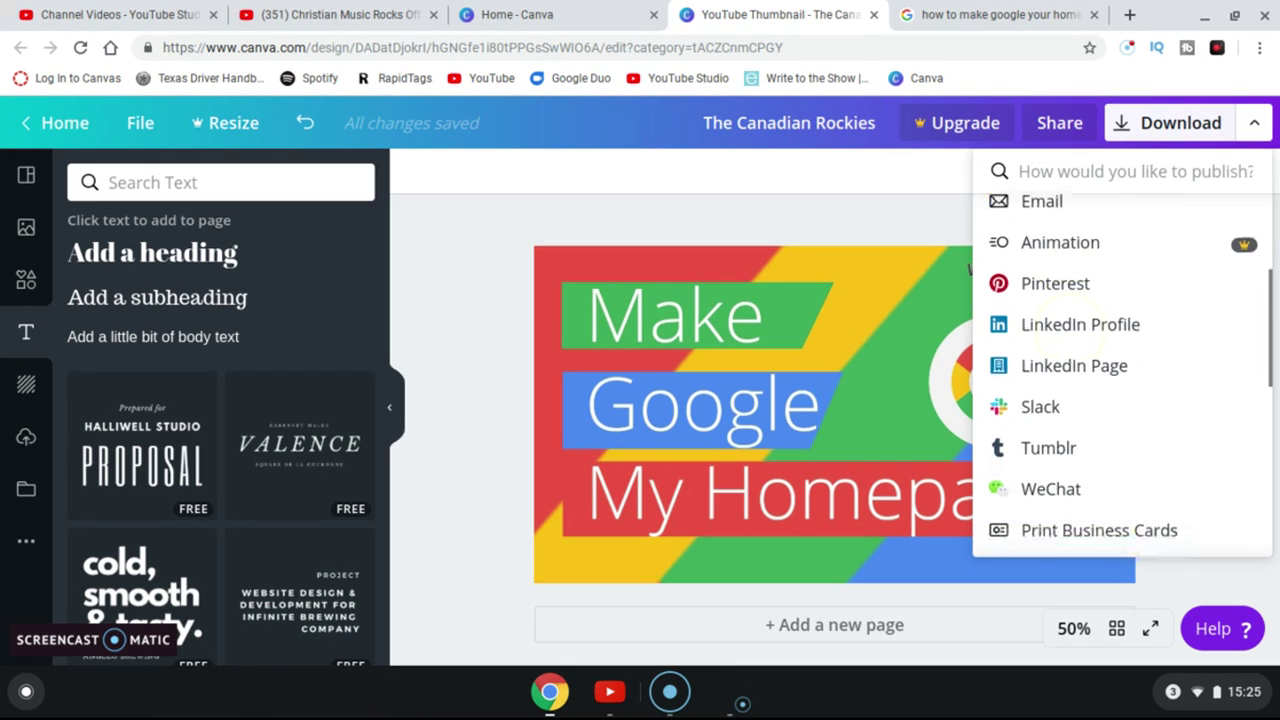
scroll(1120, 360, "down", 3)
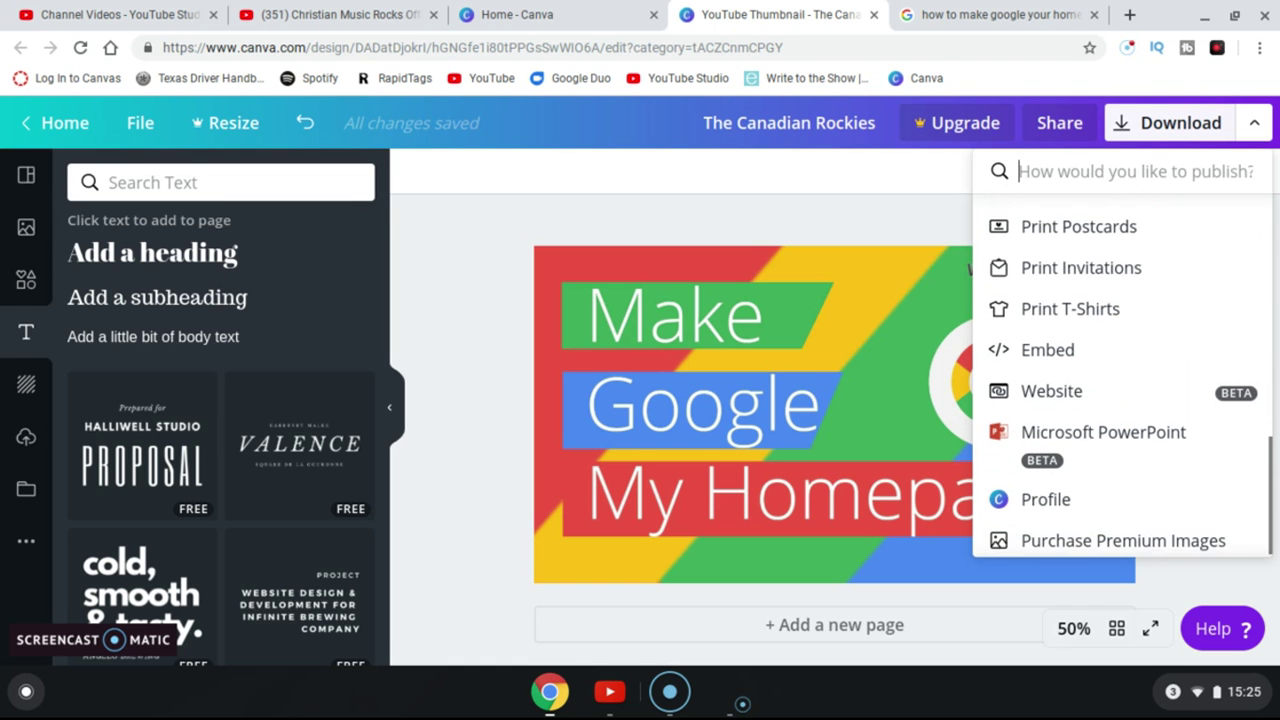
key("Escape")
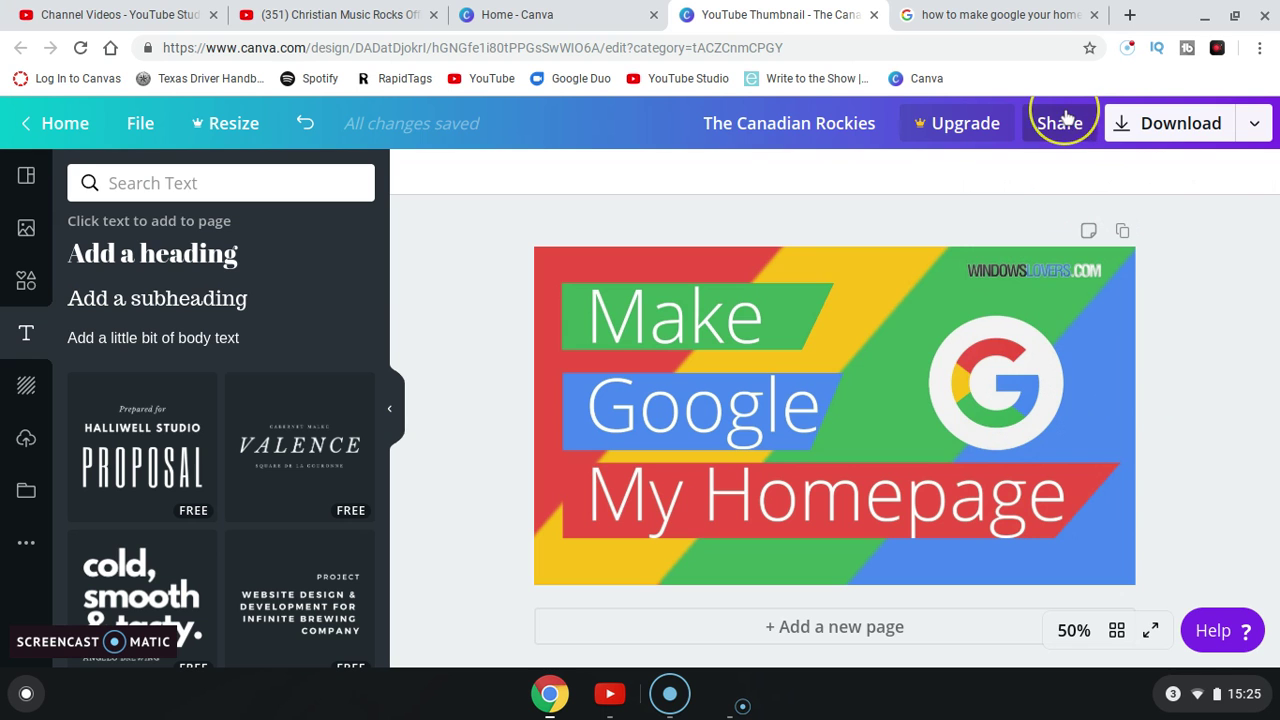
left_click(1063, 120)
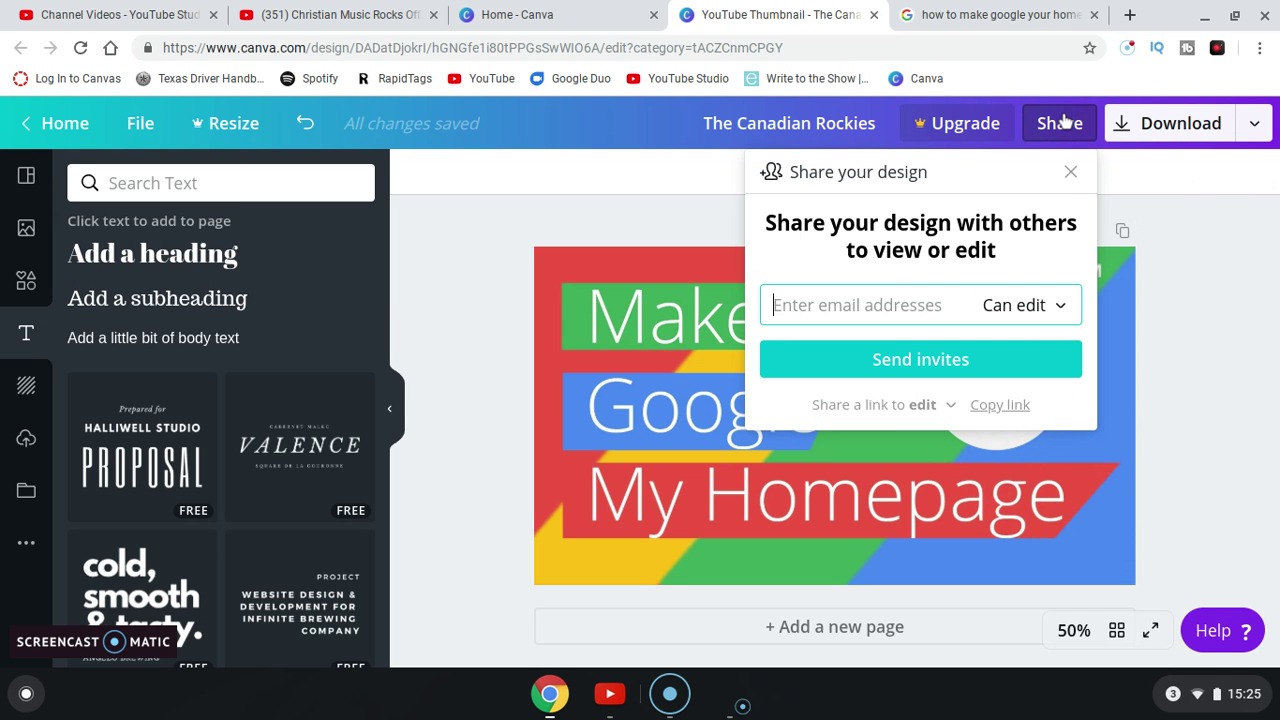
left_click(609, 226)
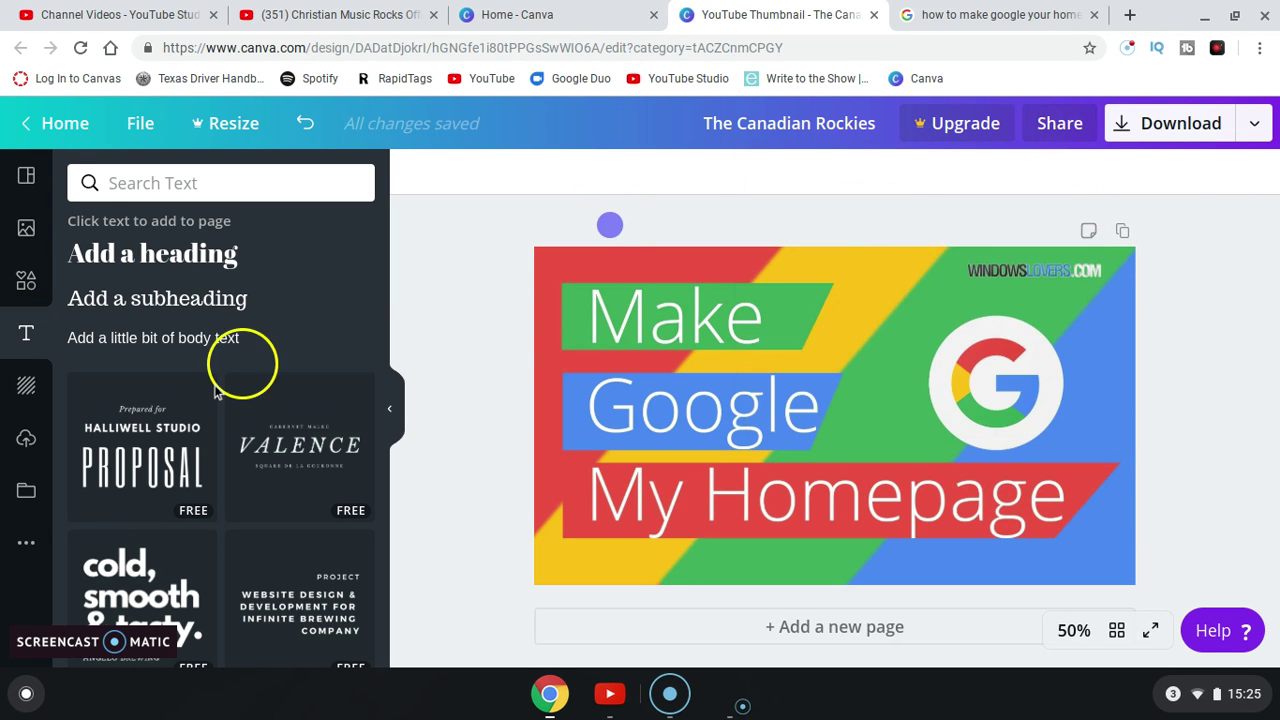
left_click(18, 558)
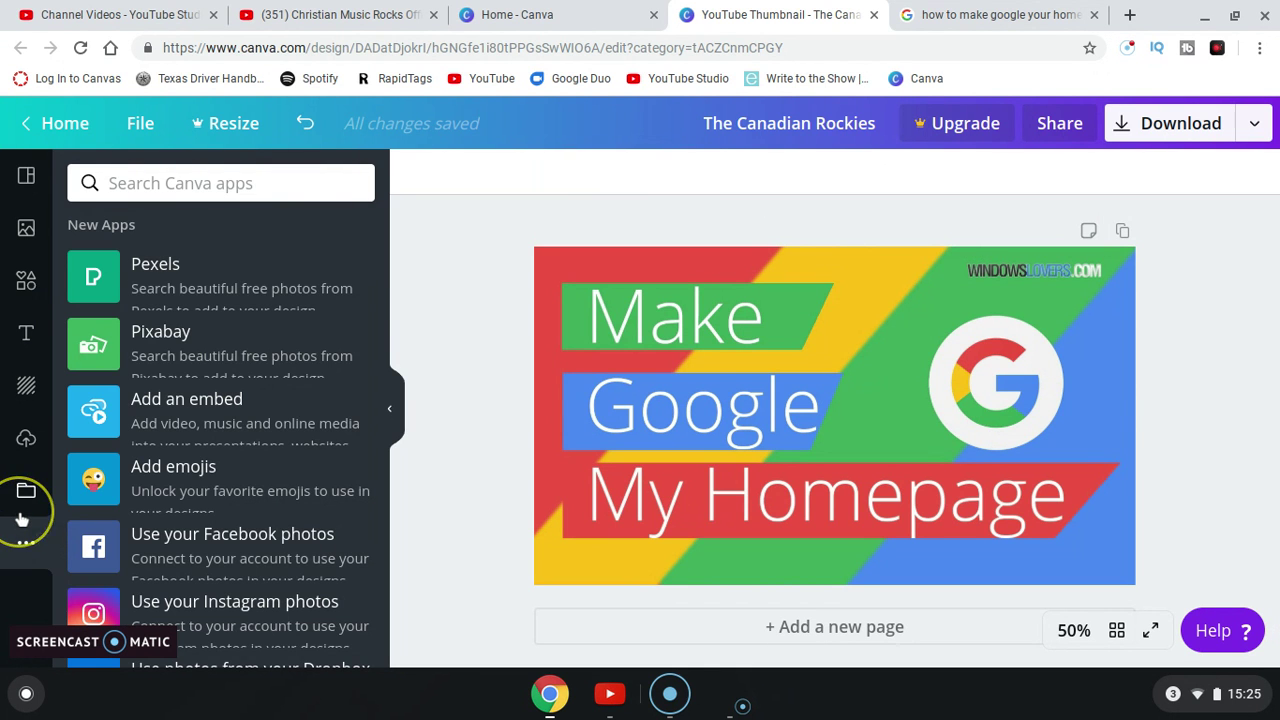
left_click(21, 512)
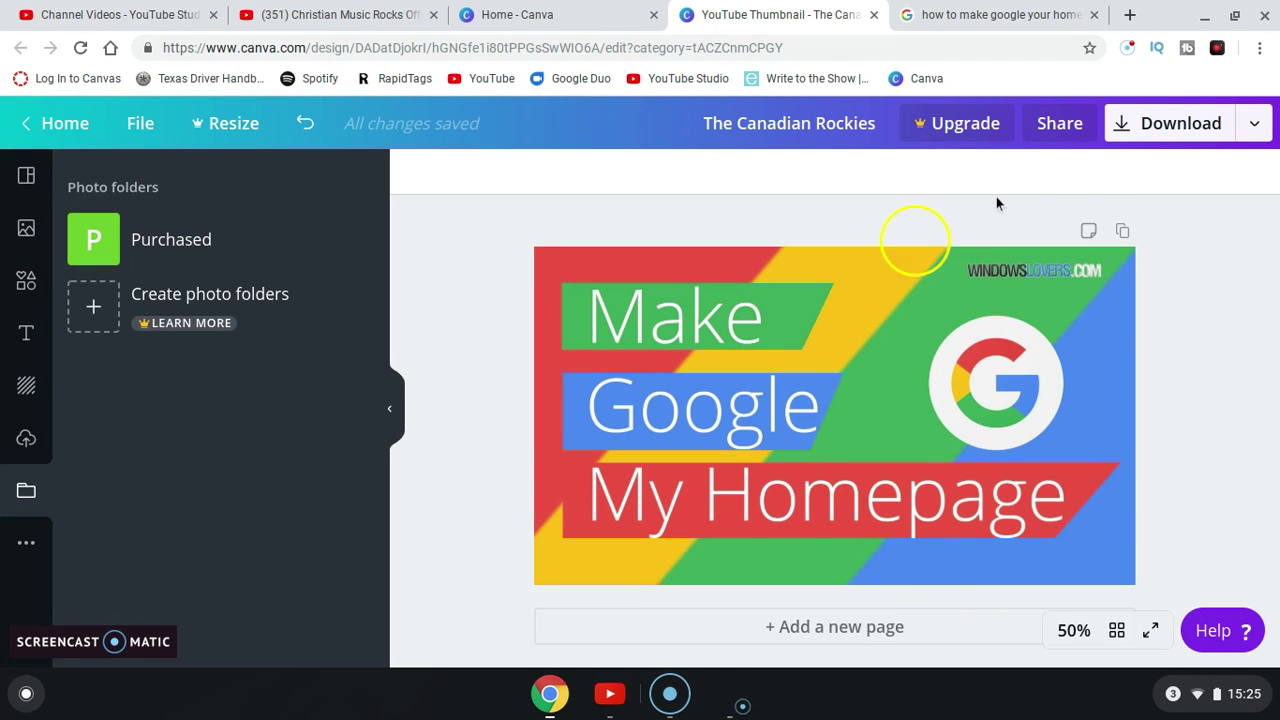
- Examine the download file types and the transparent background option, leaving the Canva Pro offer without upgrading
left_click(1118, 120)
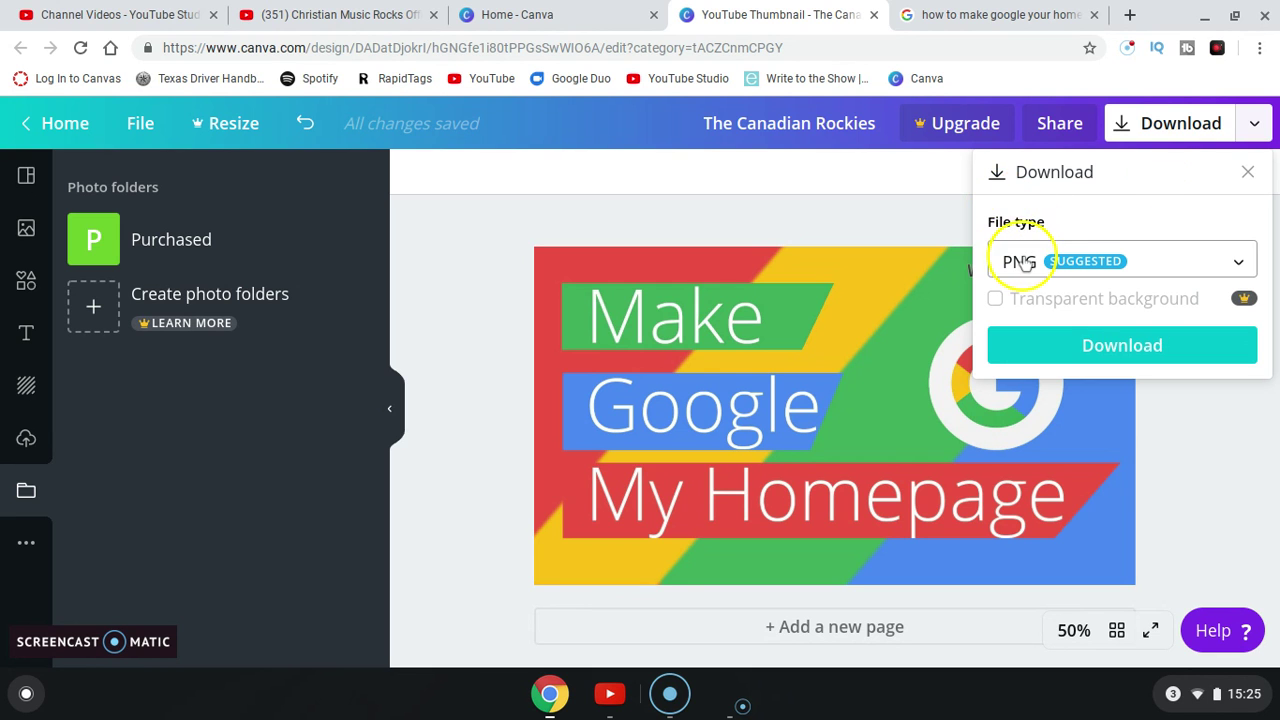
left_click(1057, 256)
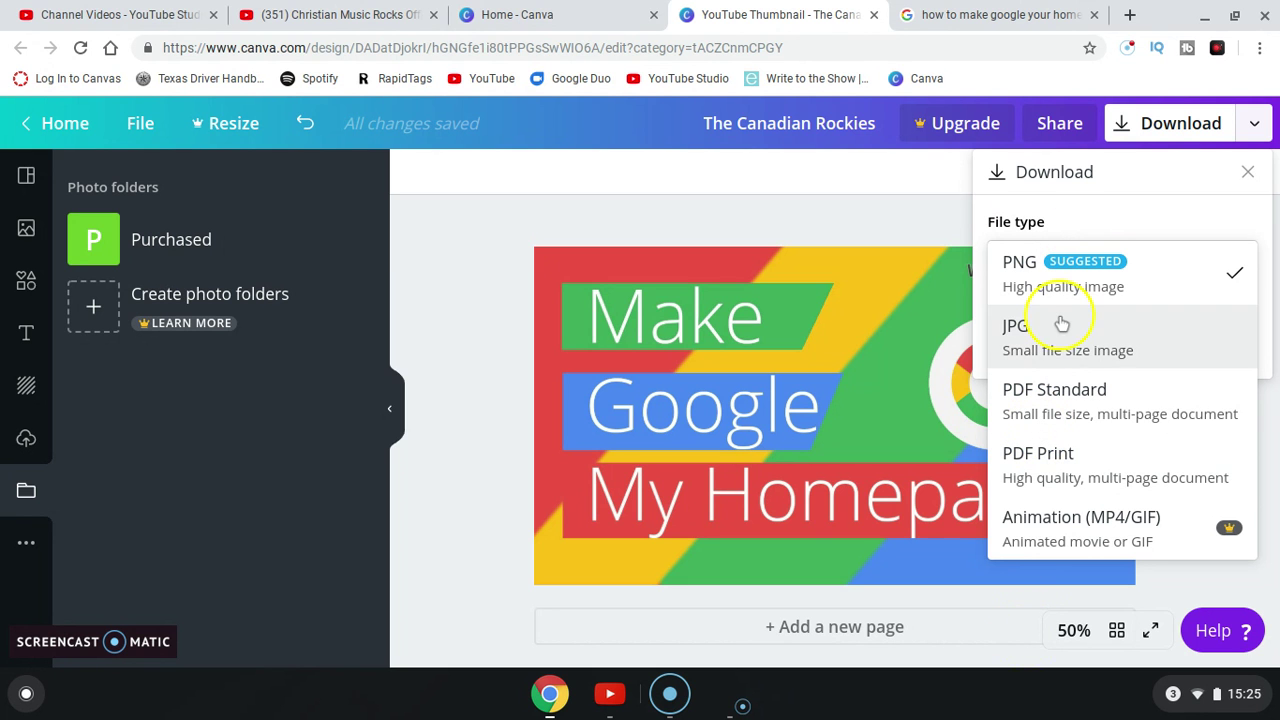
left_click(1062, 228)
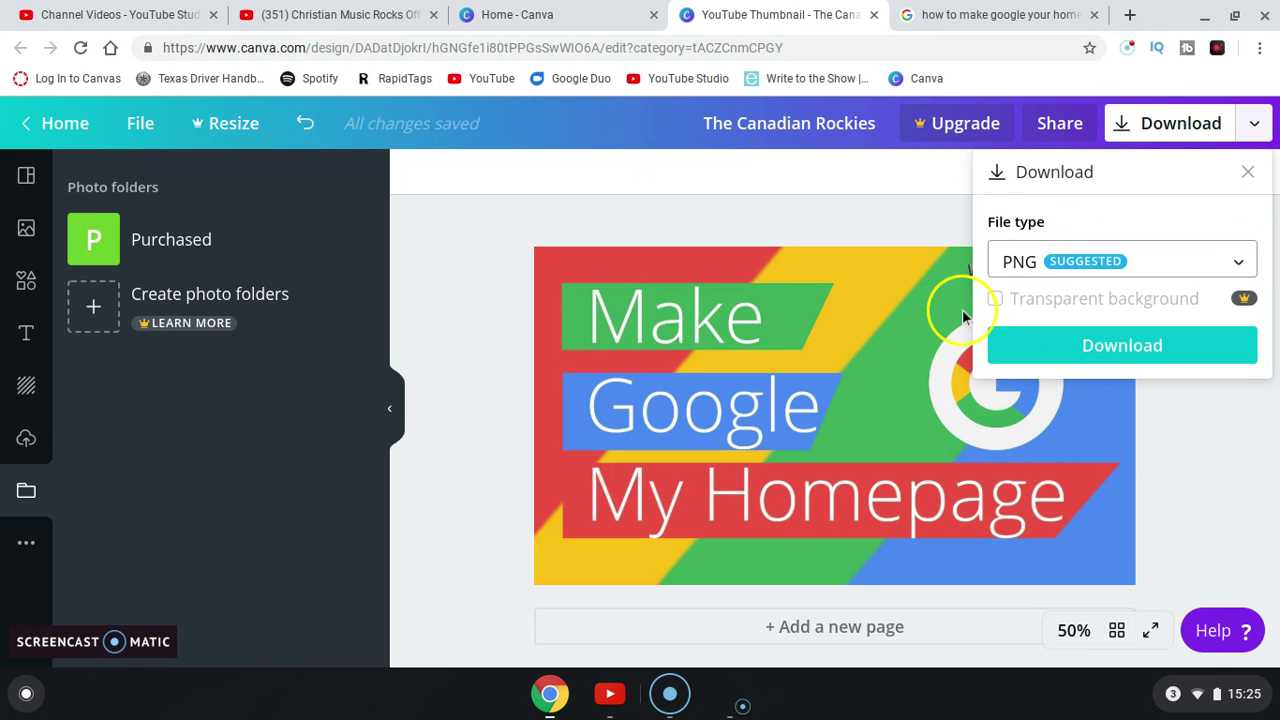
left_click(996, 299)
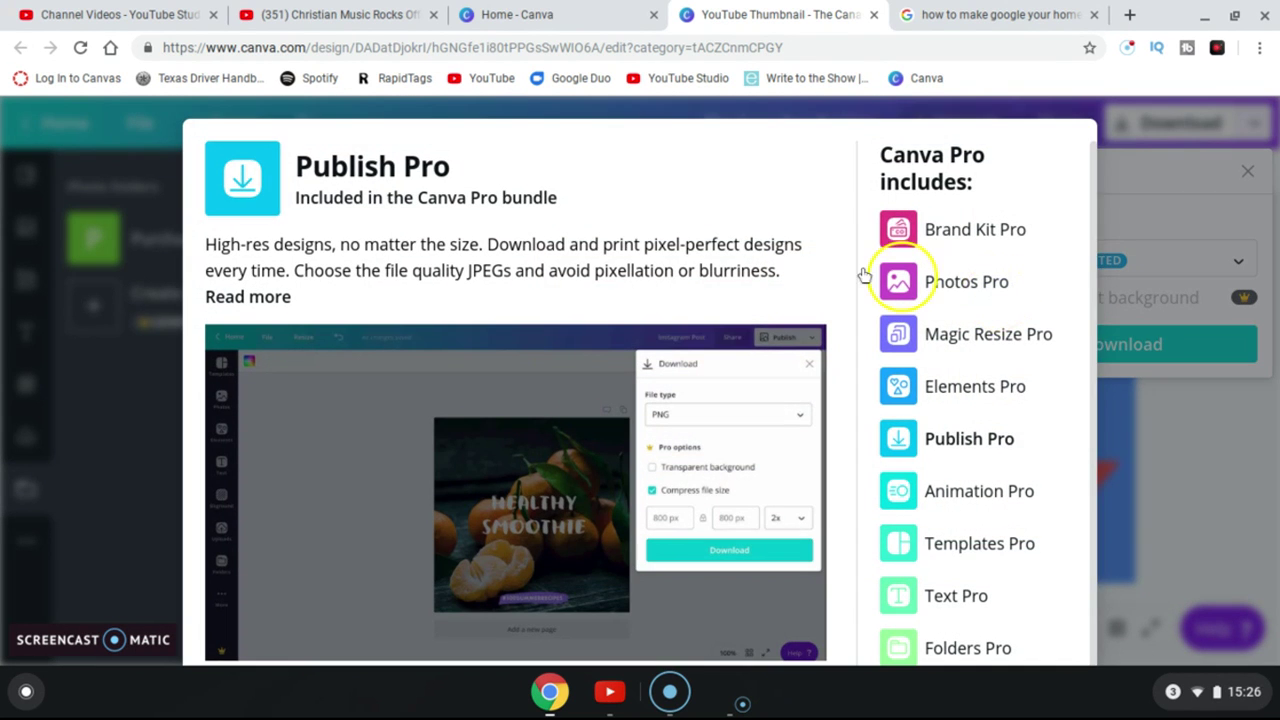
left_click(1121, 294)
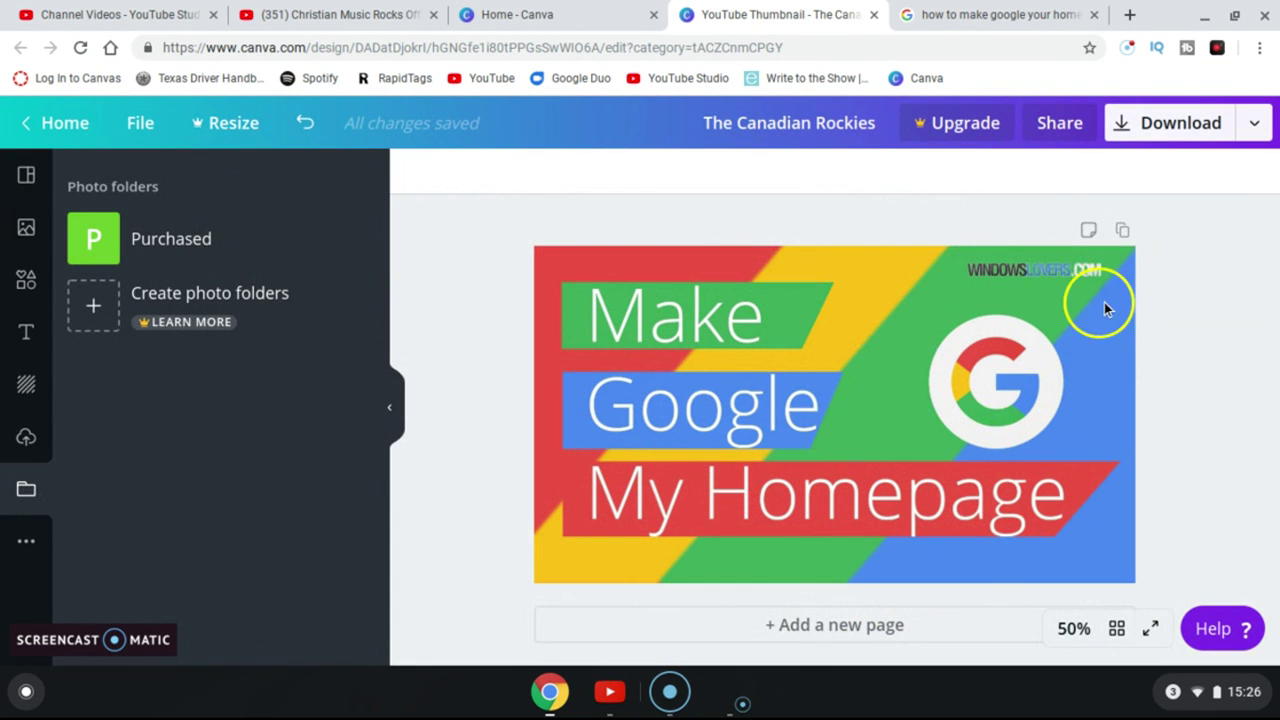
- Download the finished thumbnail design from Canva as a PNG file
left_click(1185, 128)
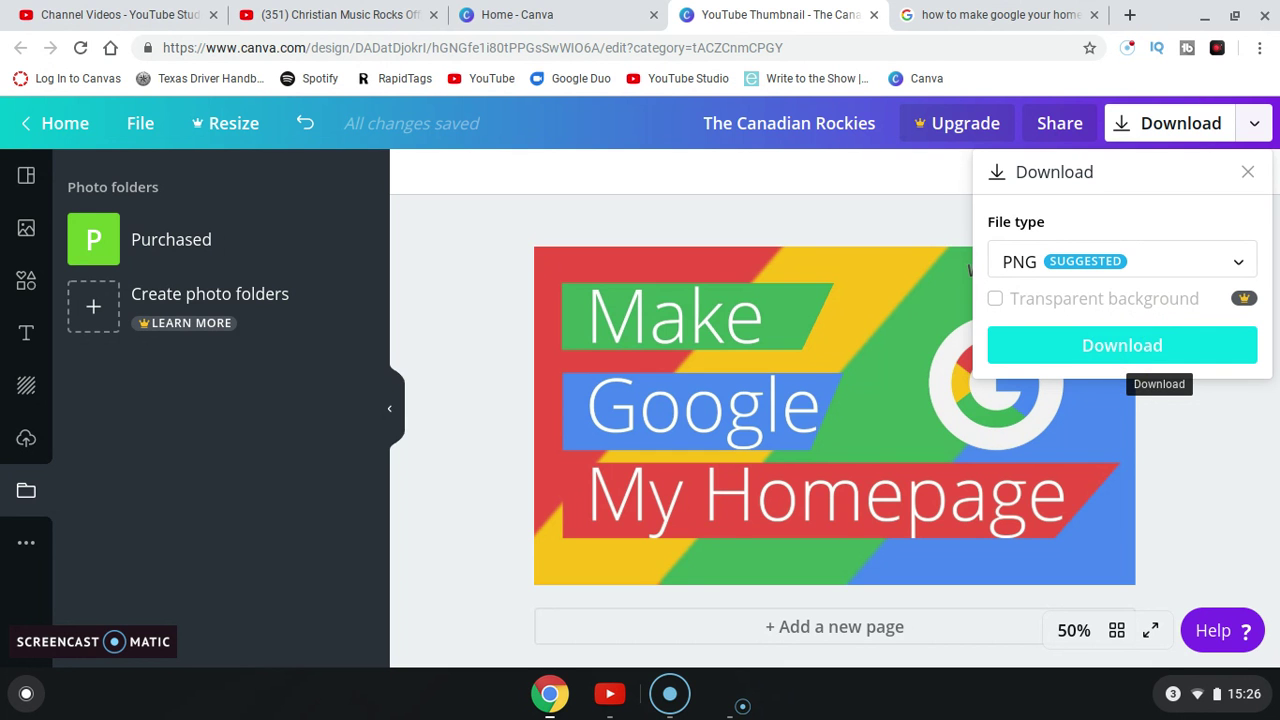
left_click(1117, 360)
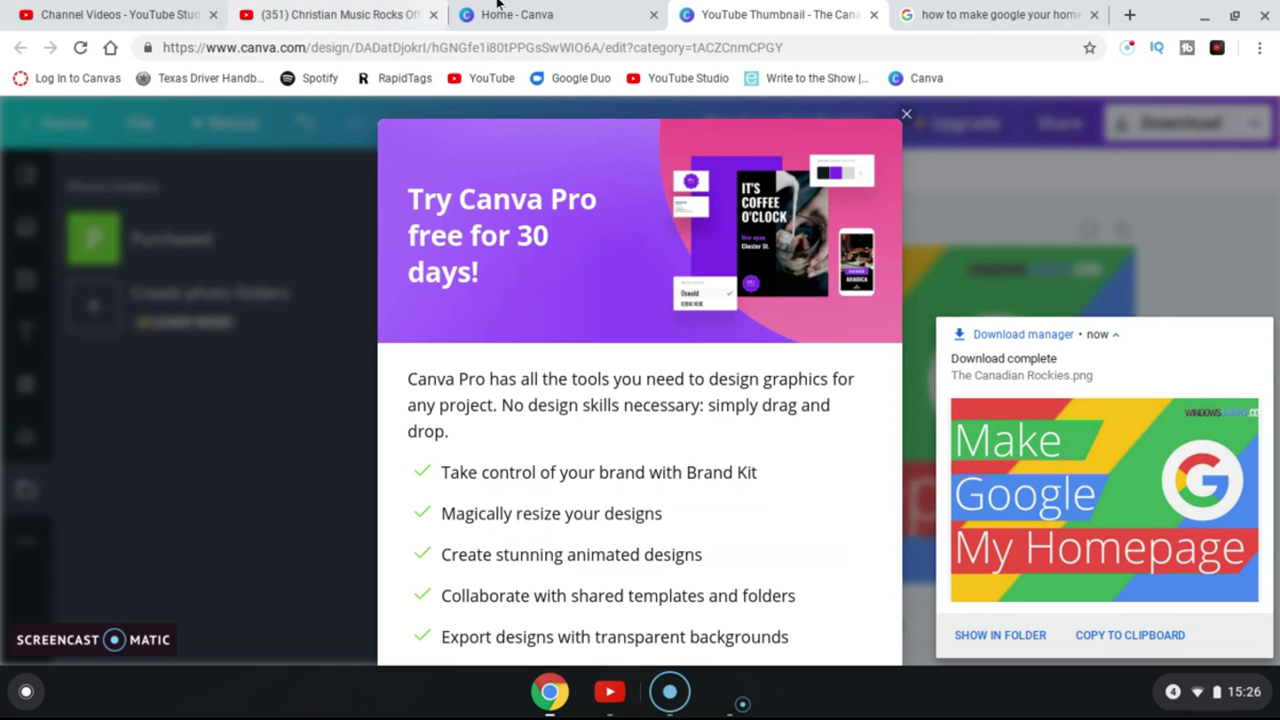
- Switch to YouTube and open the "How to make Google your homepage in Google Chrome" video's custom thumbnail settings from its vidIQ optimization checklist
left_click(377, 17)
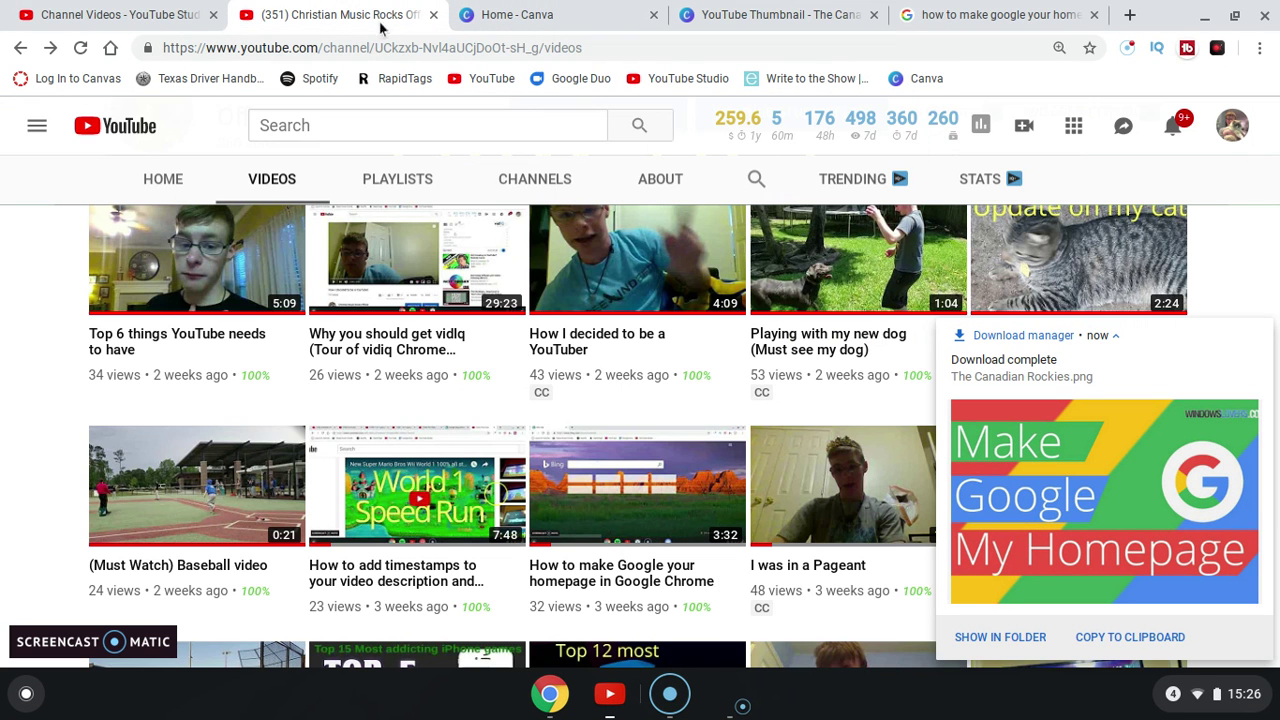
left_click(590, 474)
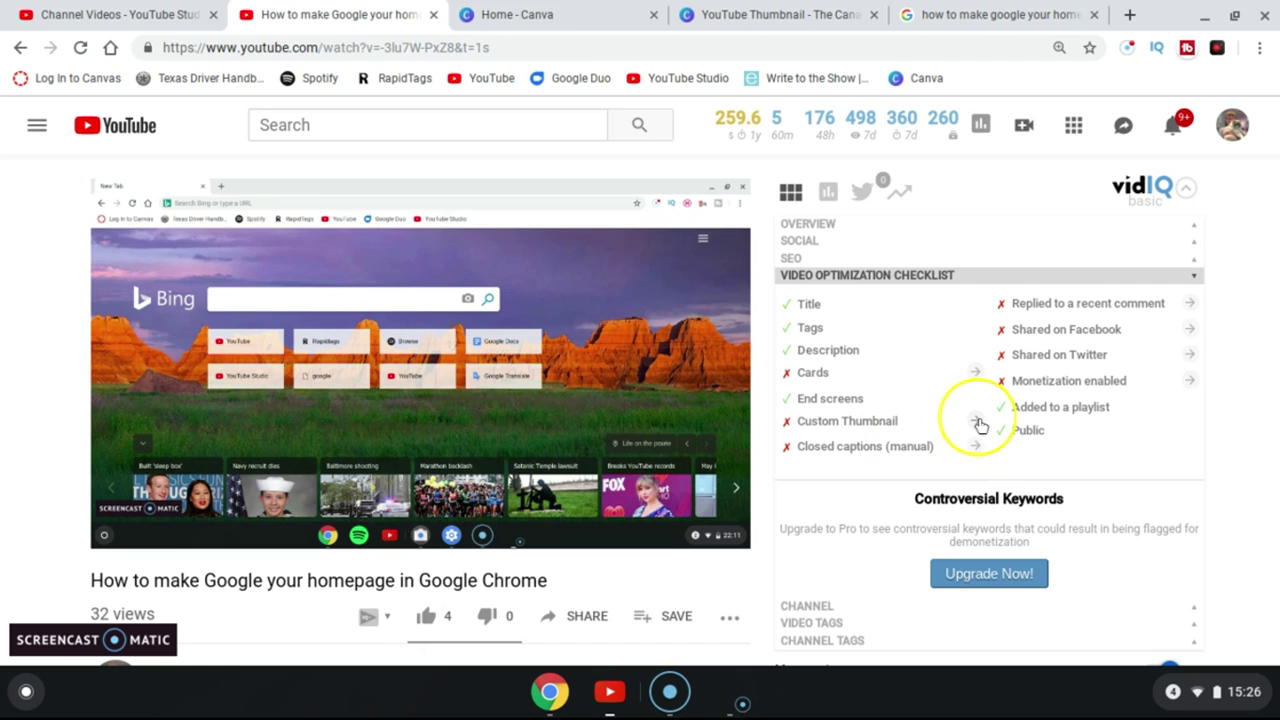
left_click(978, 425)
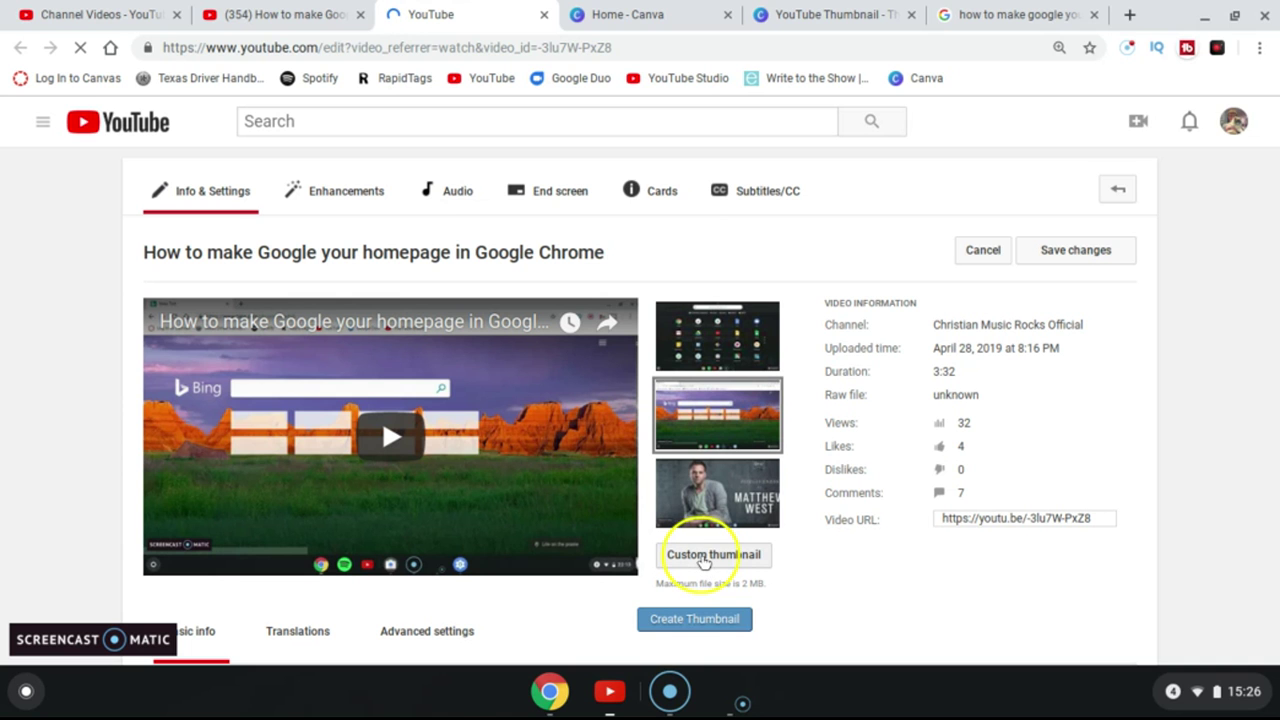
- Upload "make google my homepage.jpg" from Downloads as the video's custom thumbnail and save the changes
left_click(703, 562)
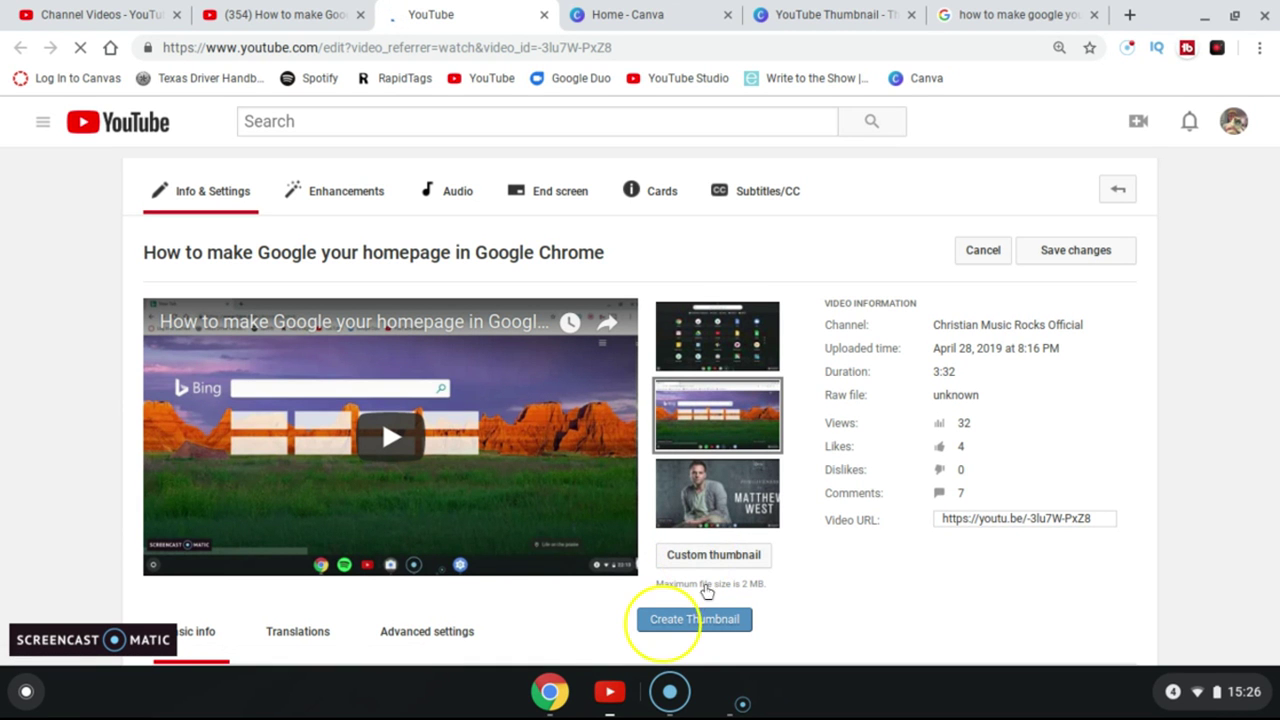
left_click(720, 562)
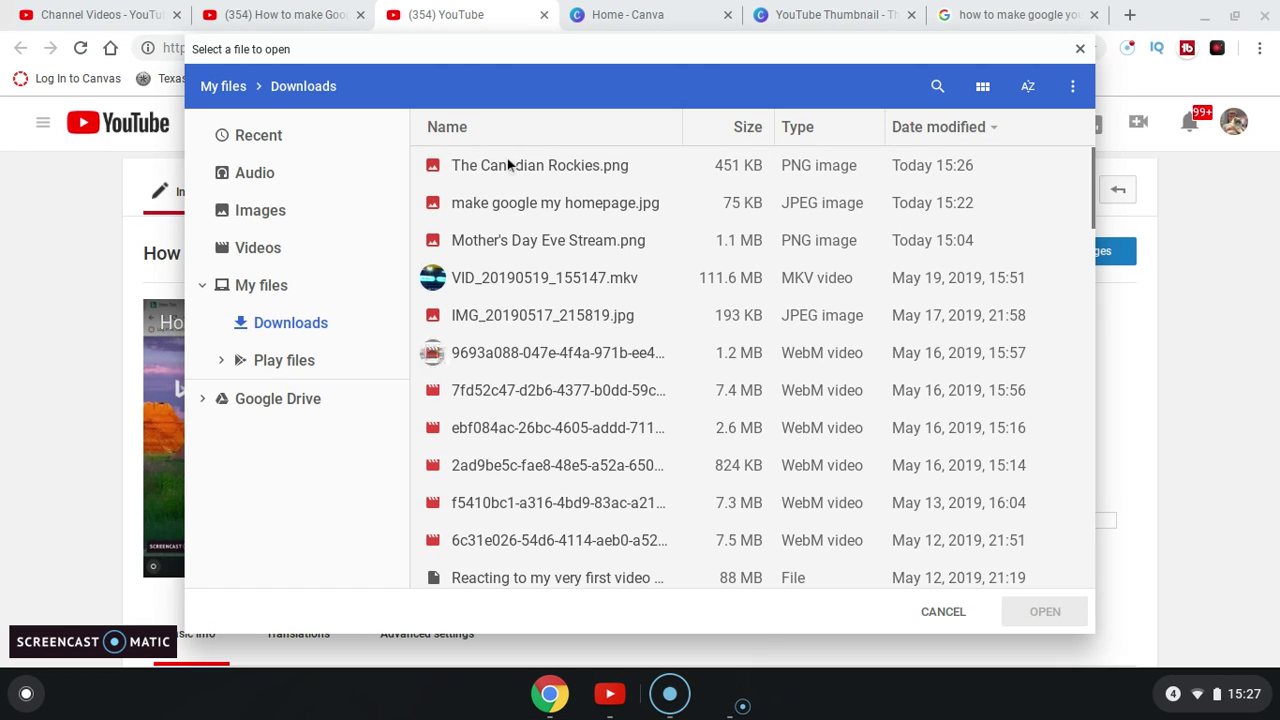
left_click(506, 165)
left_click(545, 208)
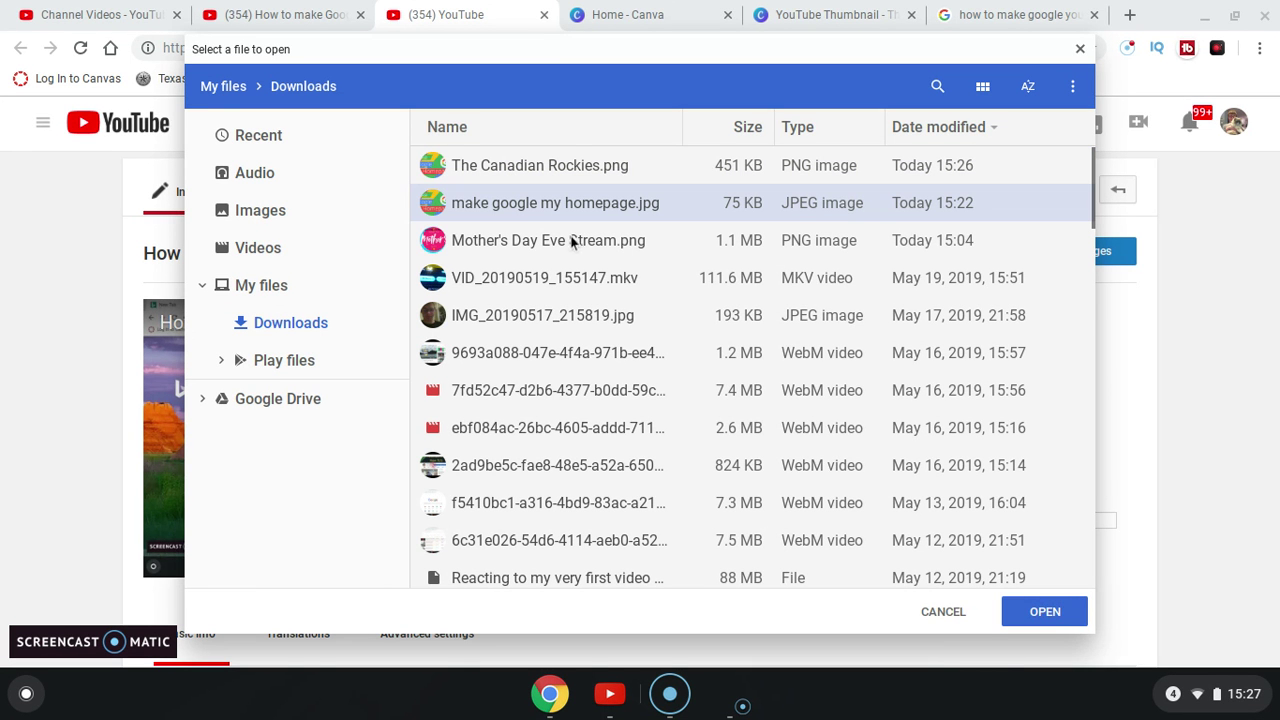
left_click(1045, 611)
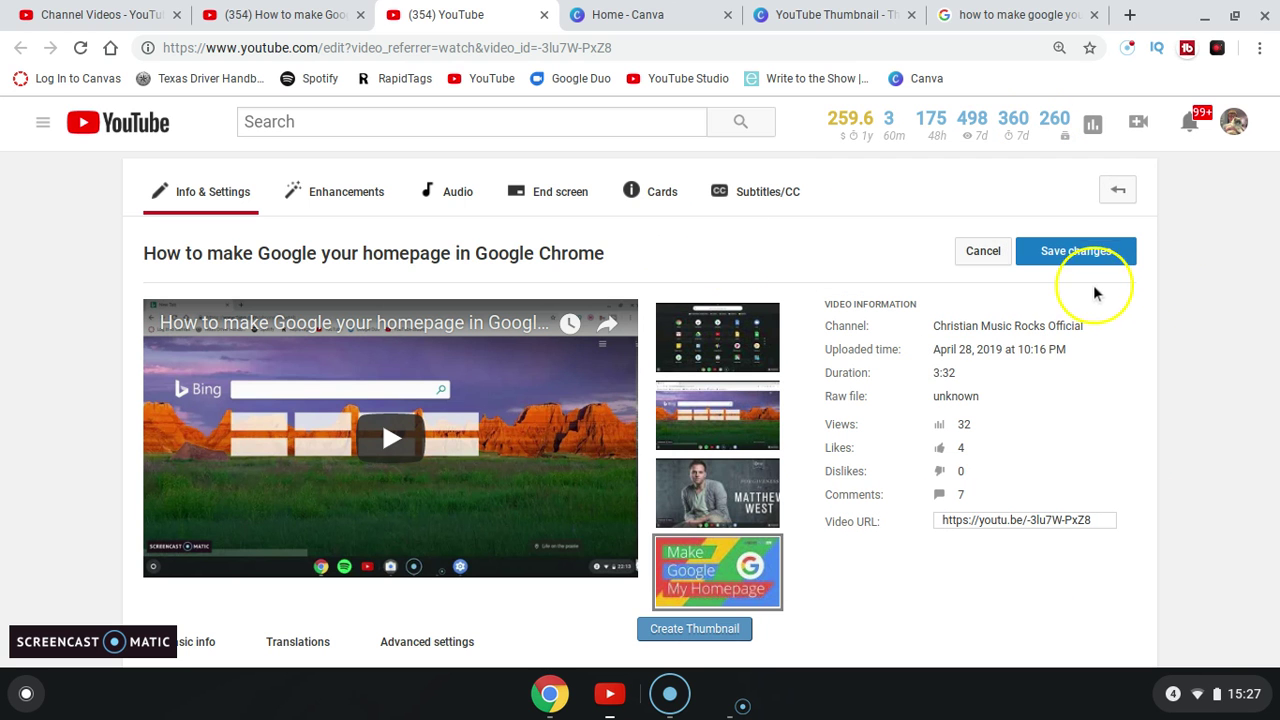
left_click(1094, 256)
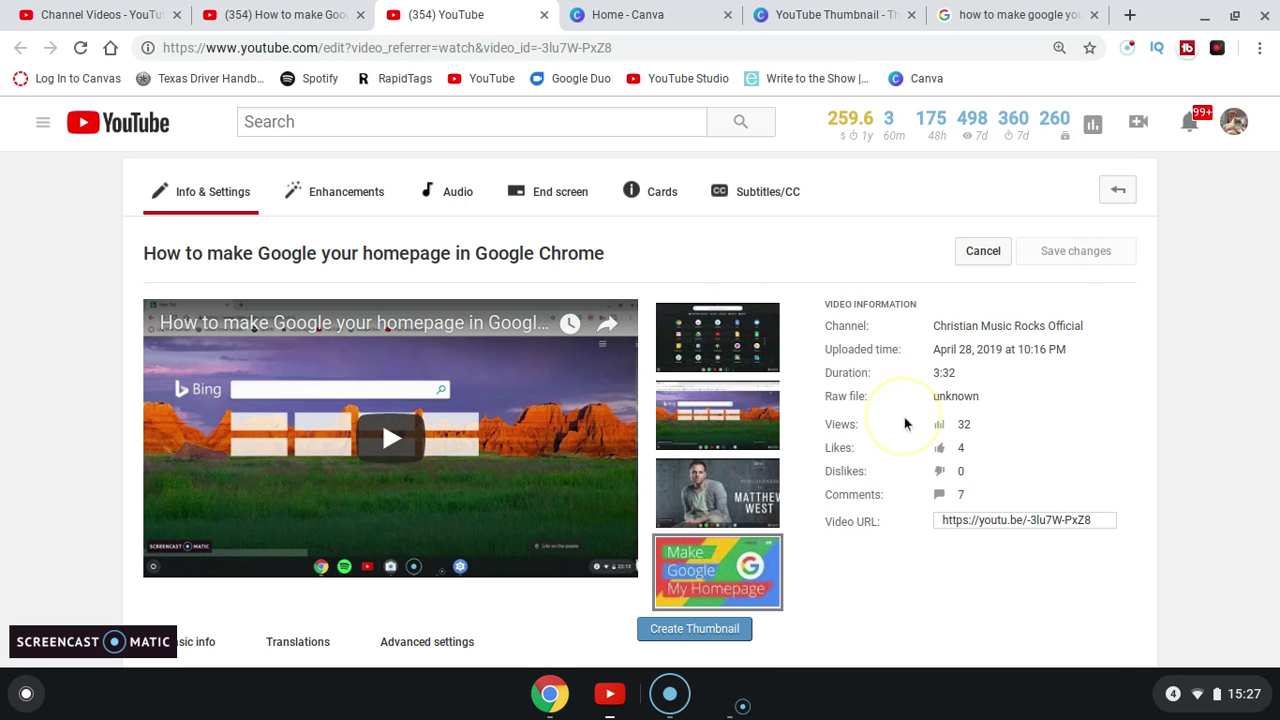
scroll(640, 400, "down", 15)
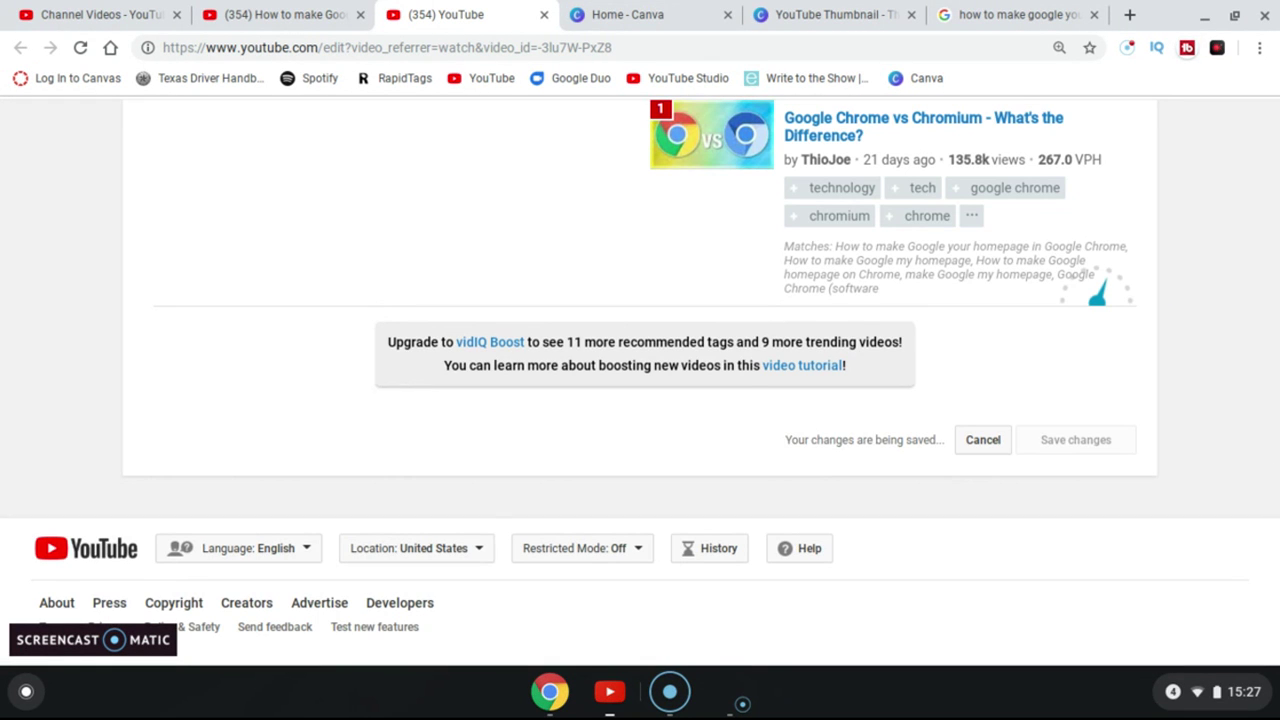